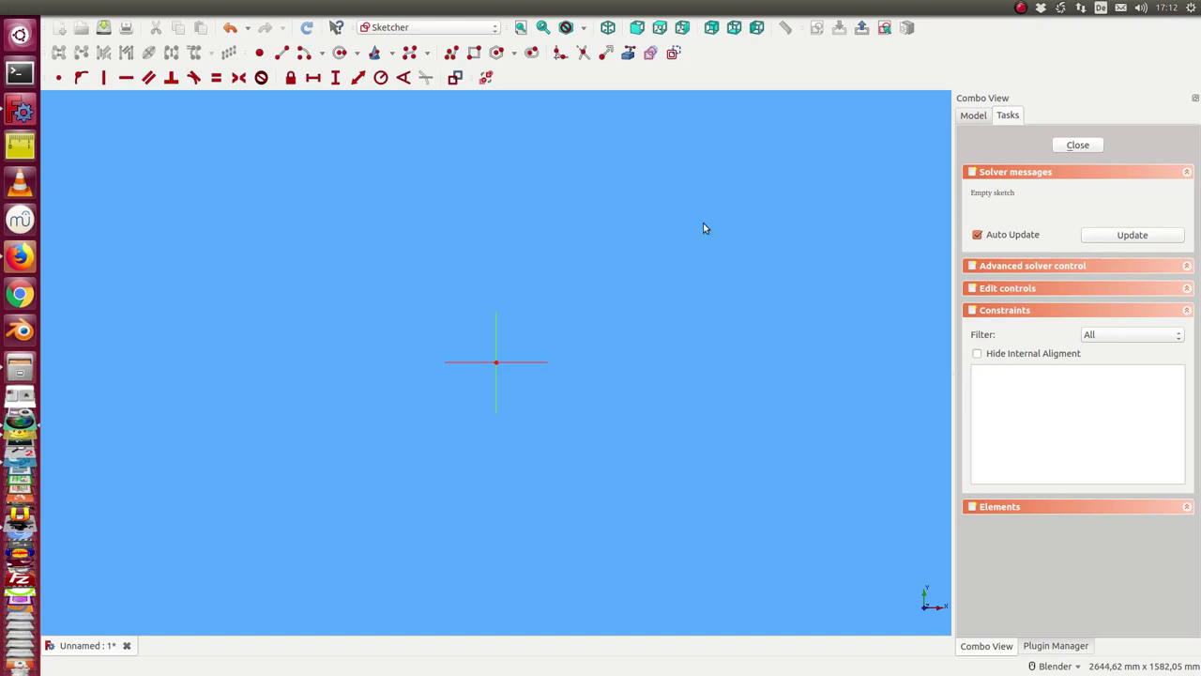
- Draw the polyline from the lower left up over the small top peak to the upper right
left_click(450, 54)
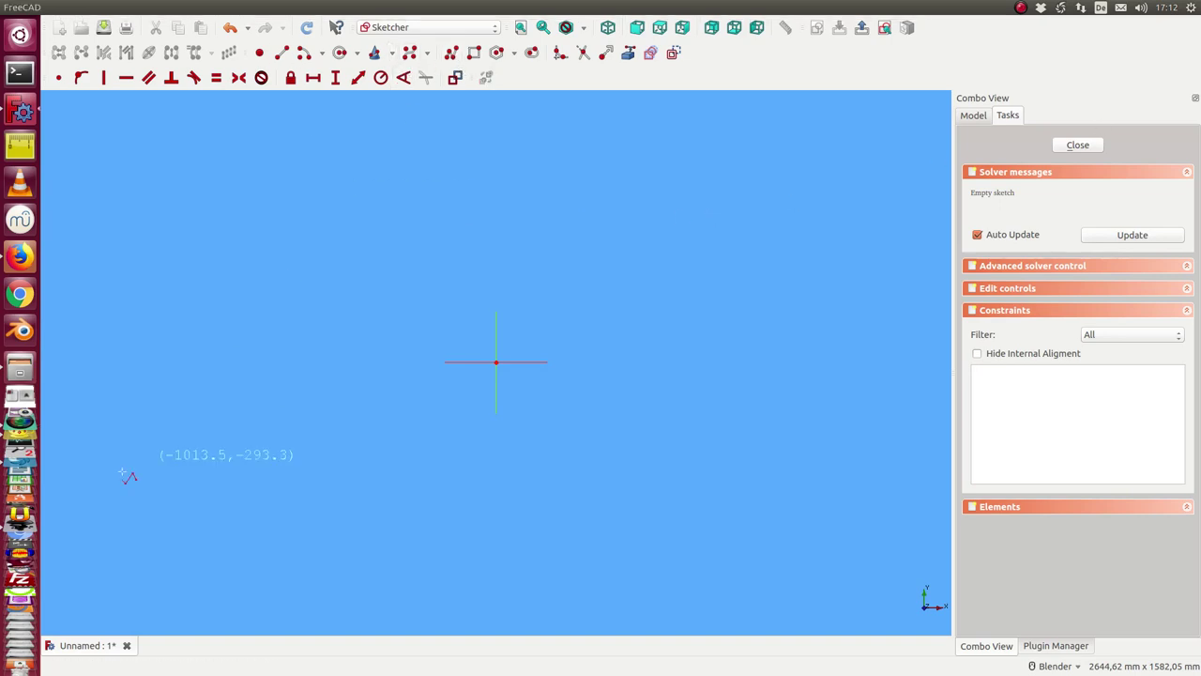
left_click(200, 537)
left_click(203, 482)
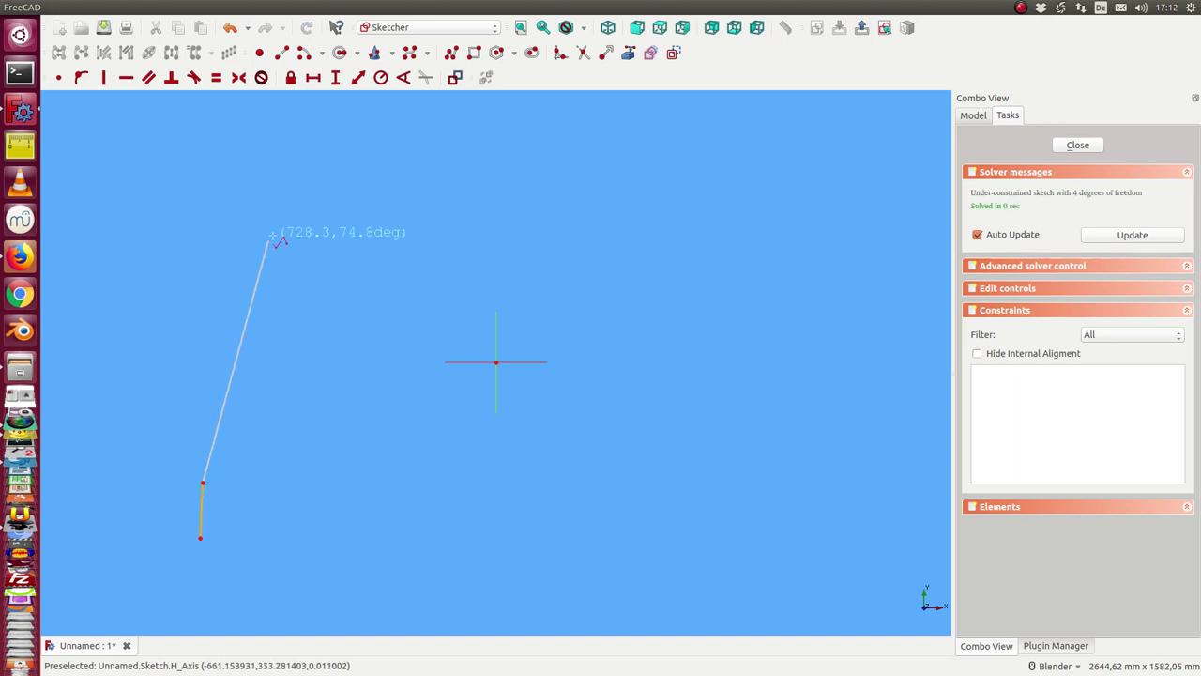
left_click(333, 205)
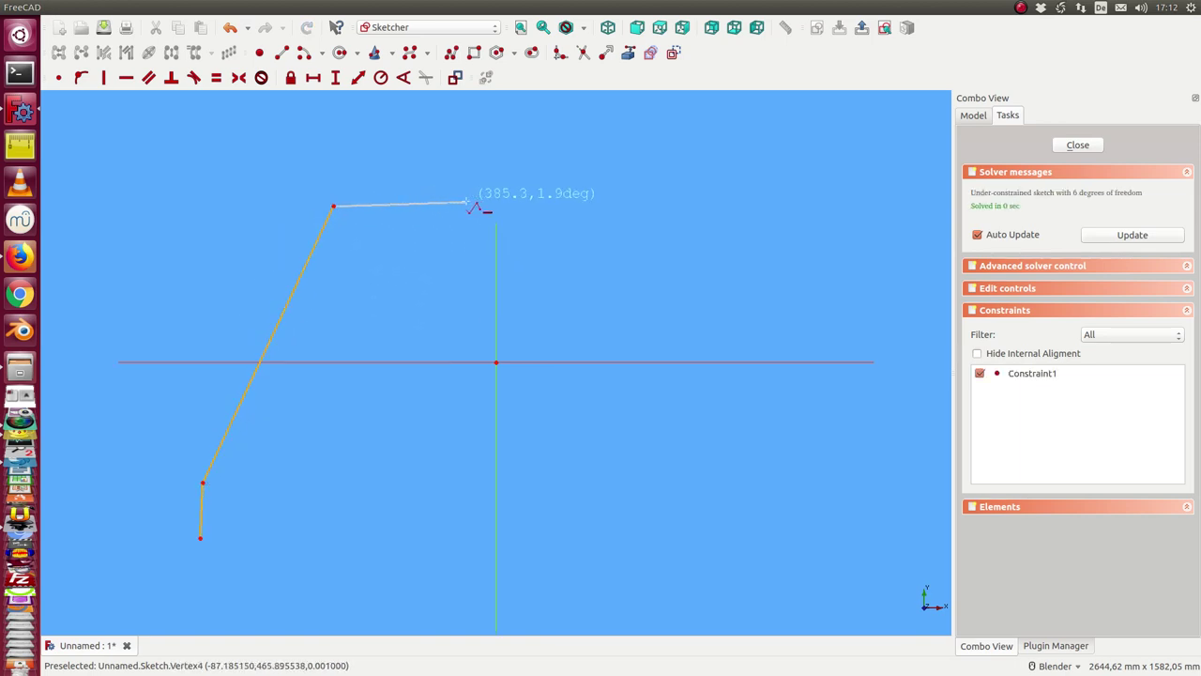
left_click(488, 172)
left_click(508, 152)
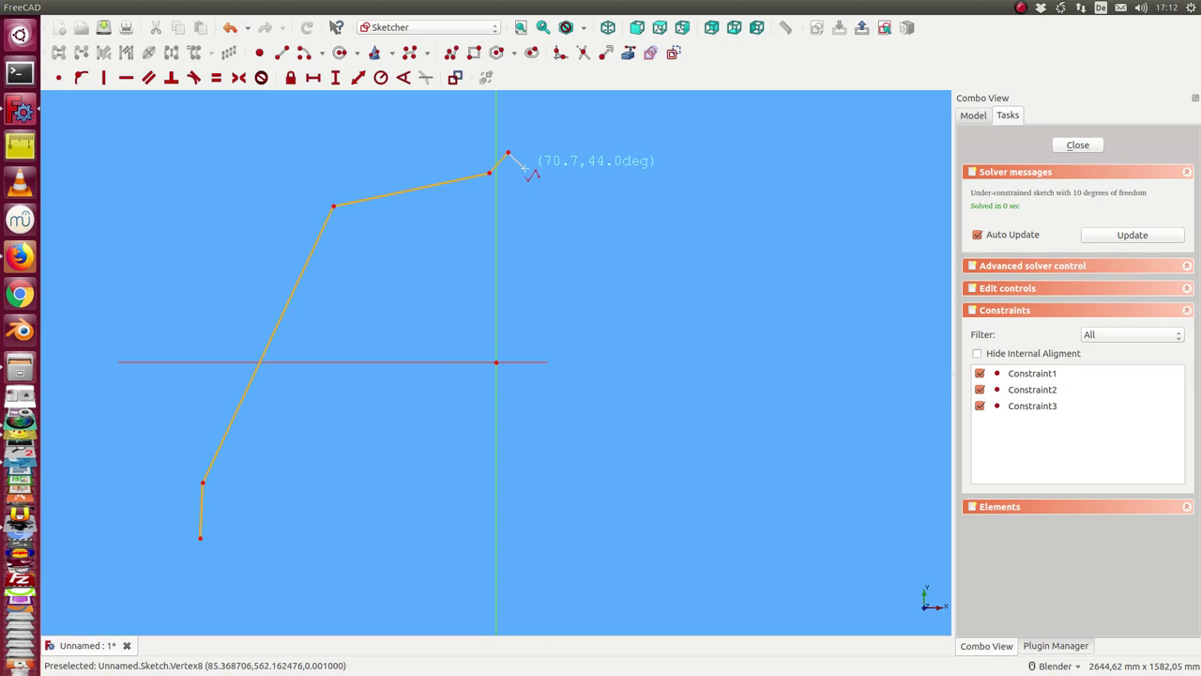
left_click(523, 172)
left_click(662, 195)
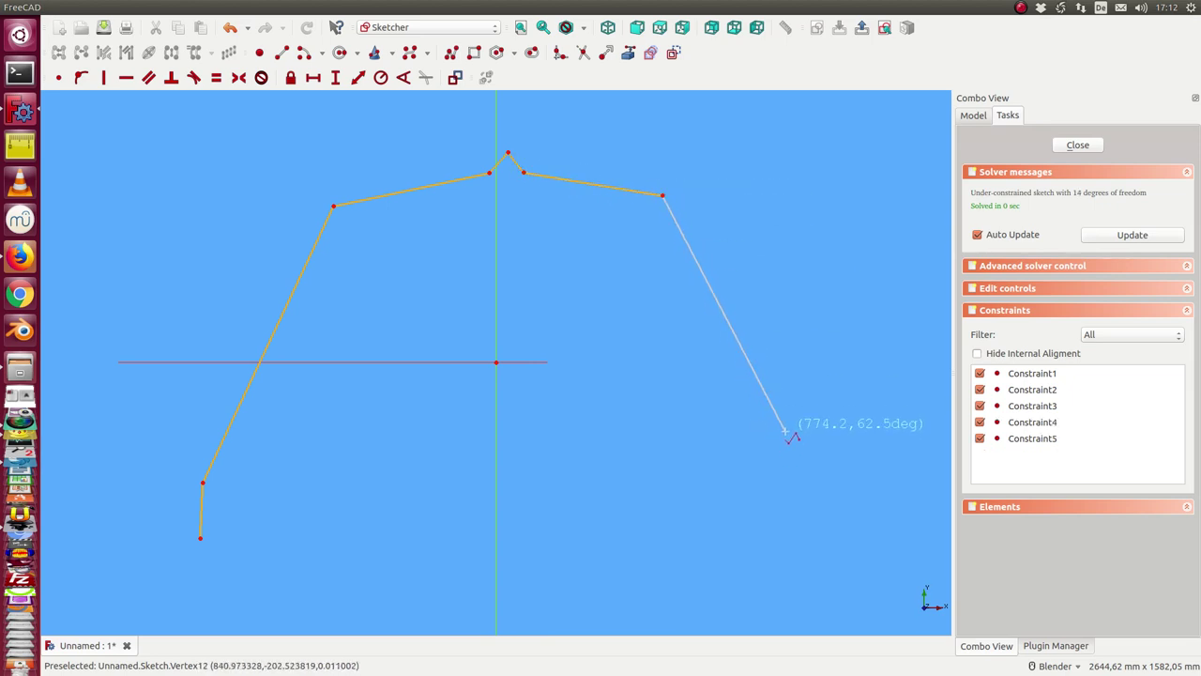
- Continue the polyline down the right side through the notch, ending at bottom centre
left_click(800, 376)
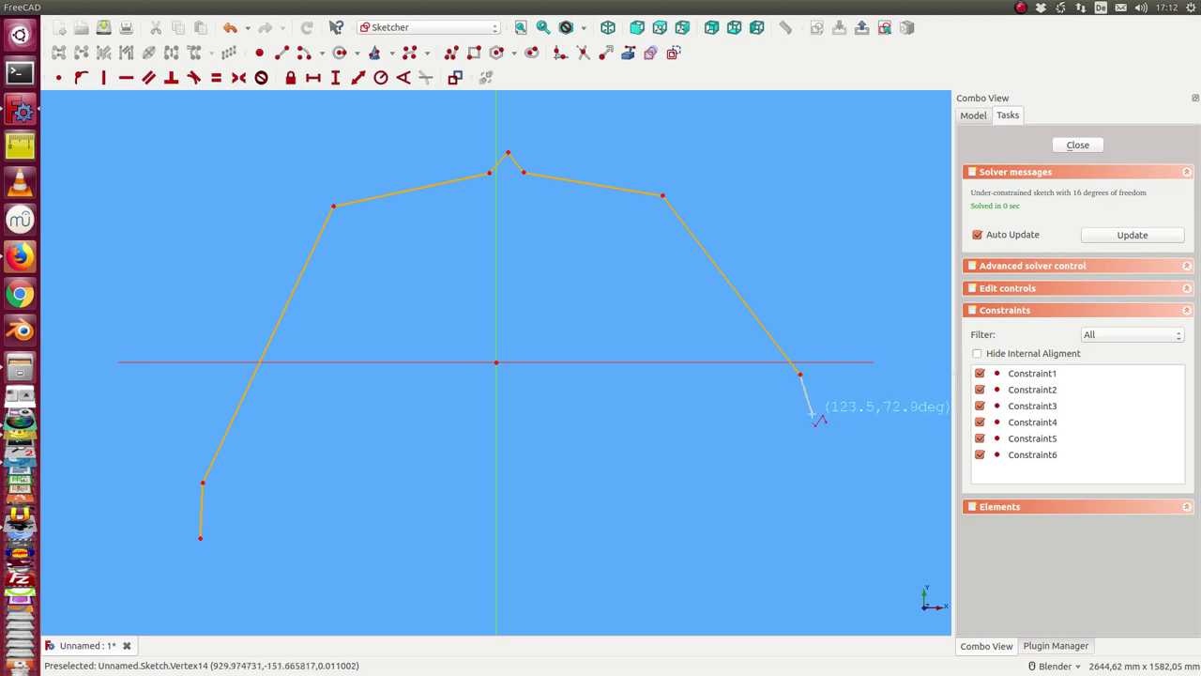
left_click(838, 430)
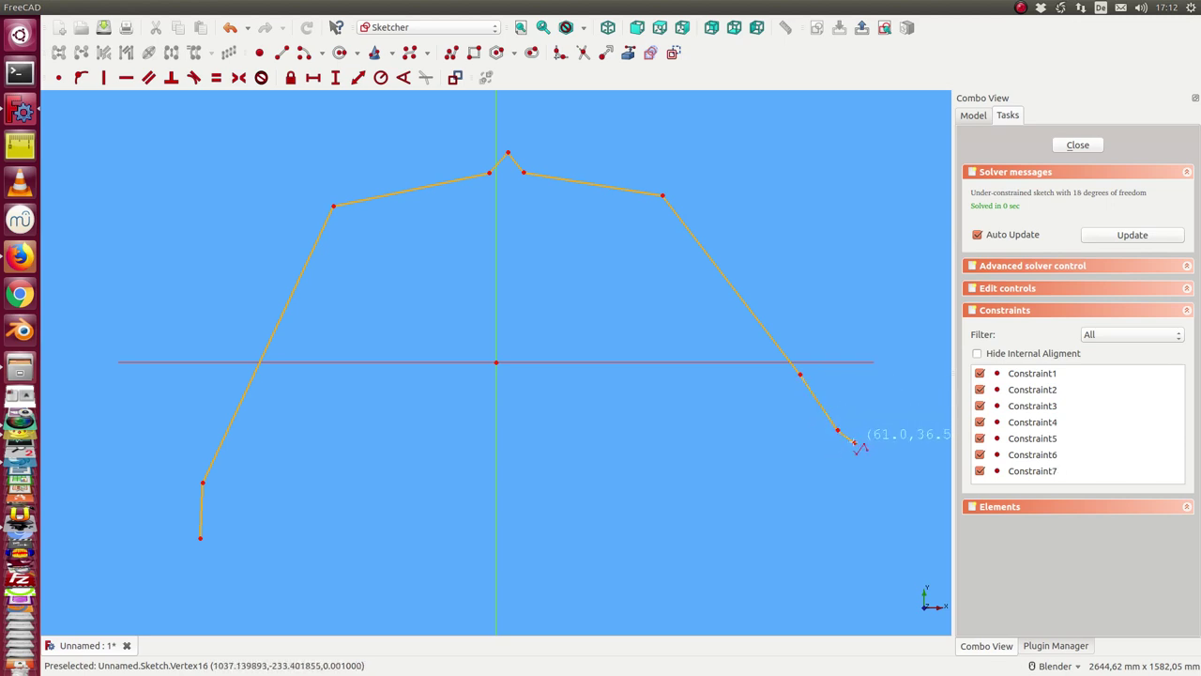
left_click(854, 442)
left_click(801, 510)
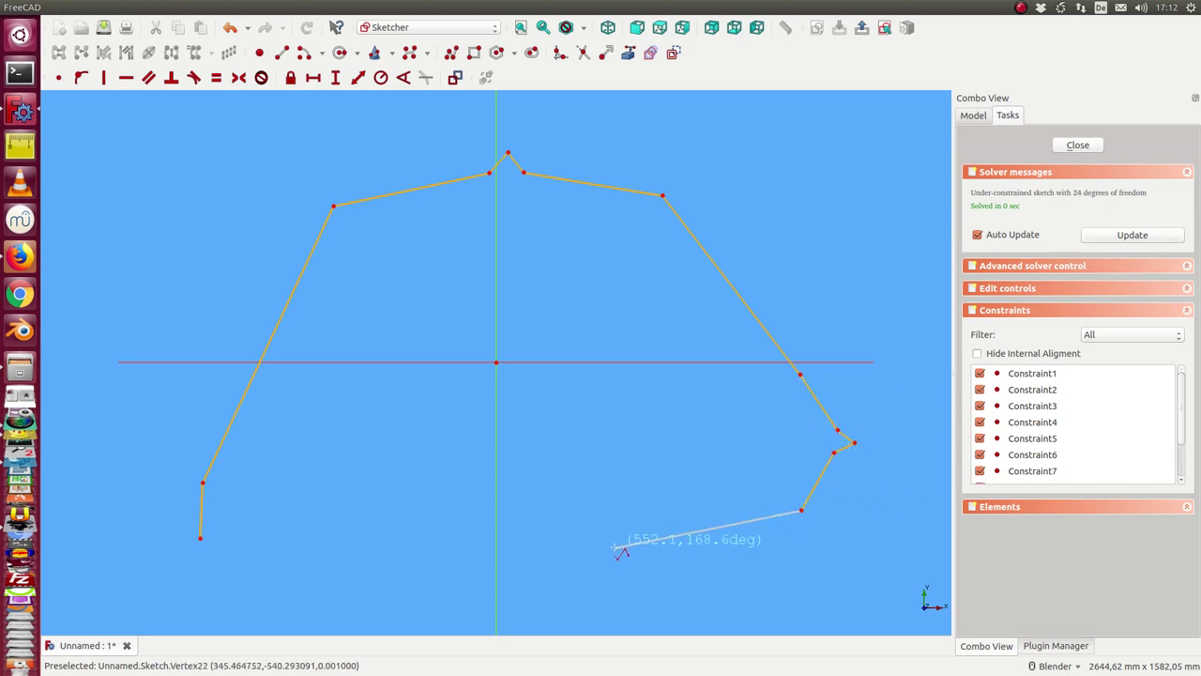
left_click(615, 548)
left_click(577, 551)
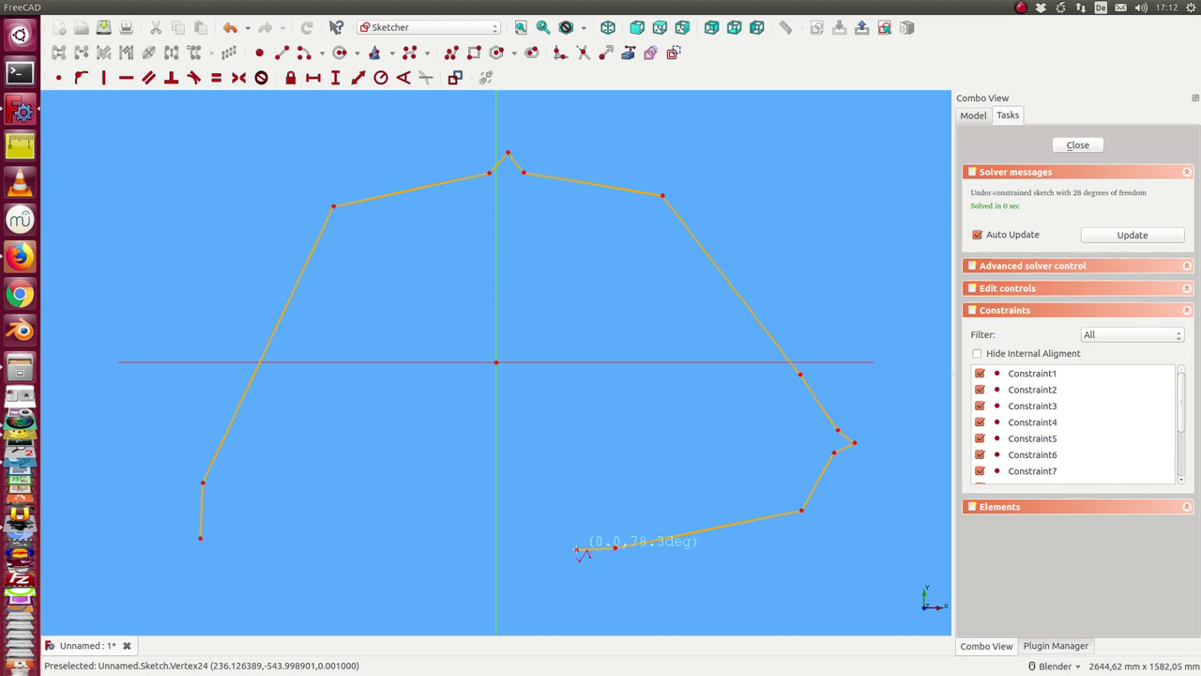
left_click(577, 551)
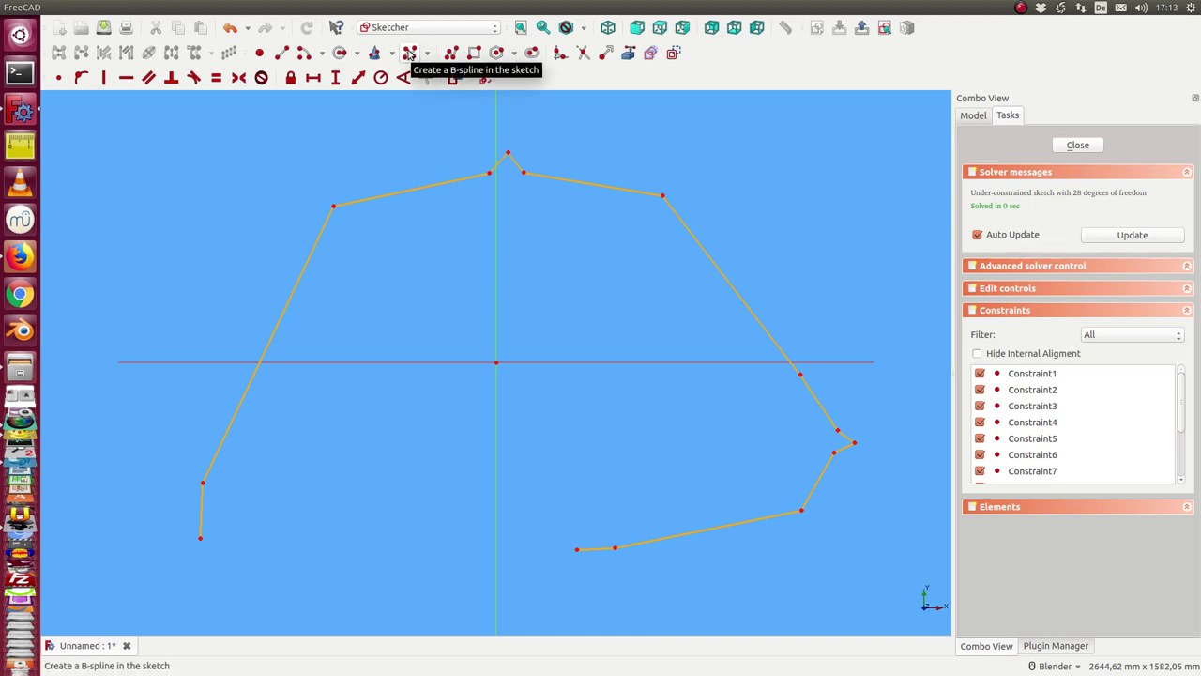
- Place B-spline poles on the polyline vertices from lower left, either side of the peak, to upper right
left_click(409, 54)
left_click(200, 538)
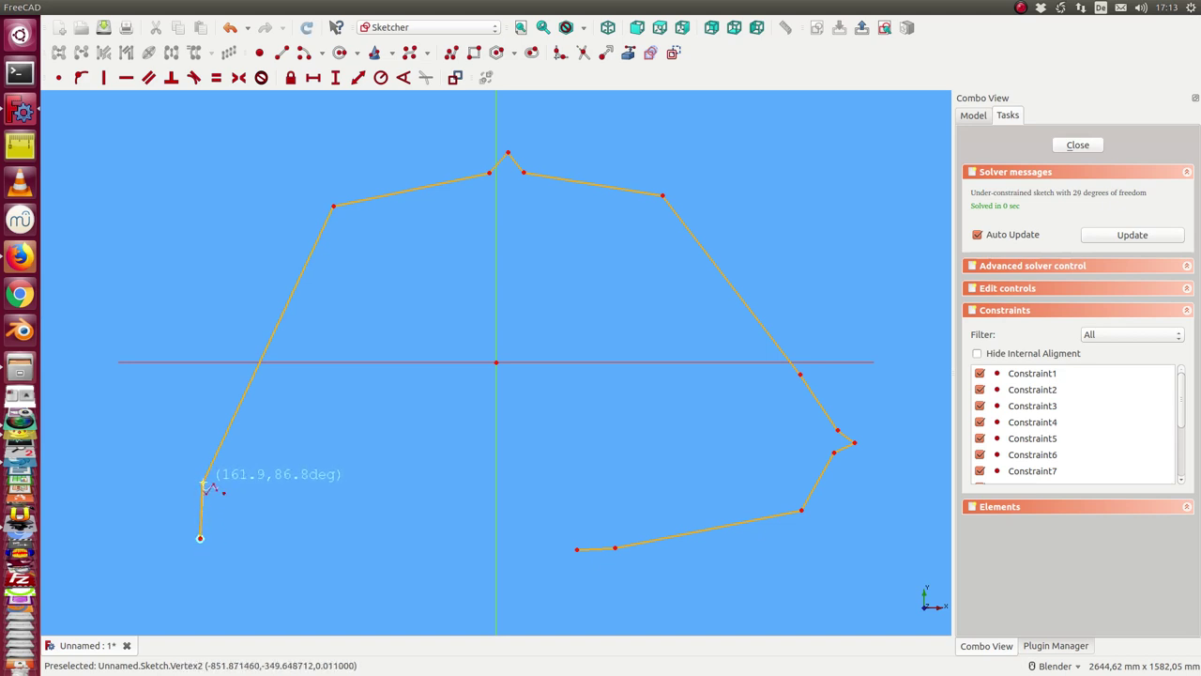
left_click(202, 483)
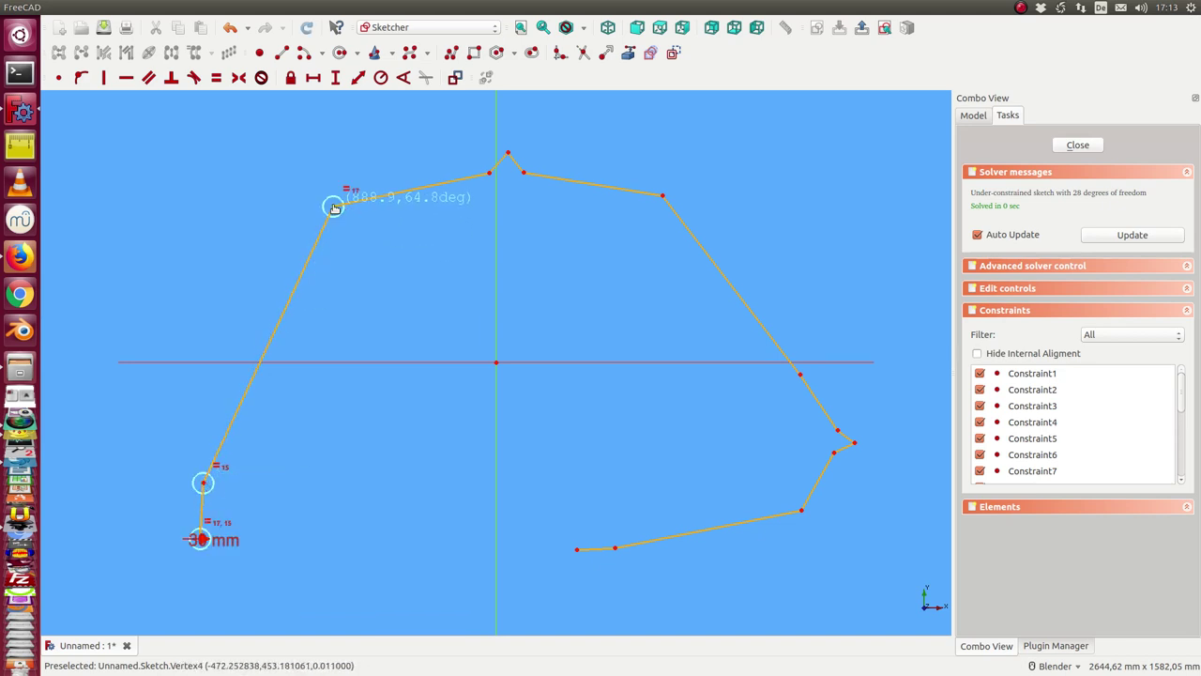
left_click(489, 172)
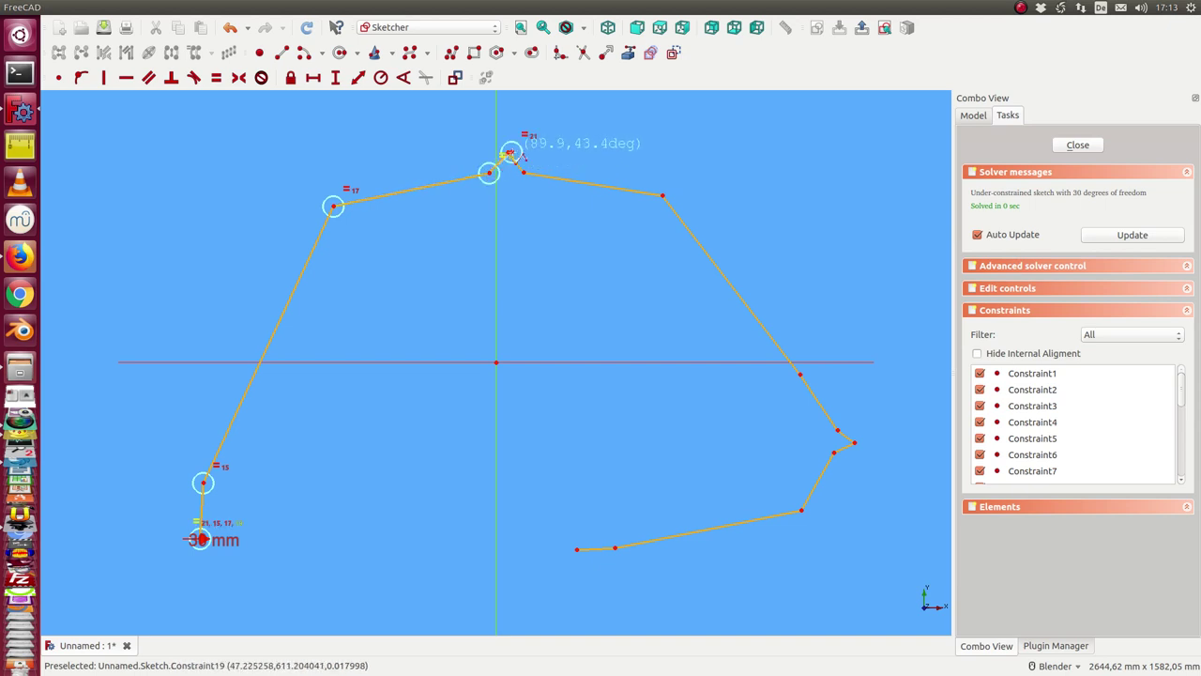
left_click(523, 172)
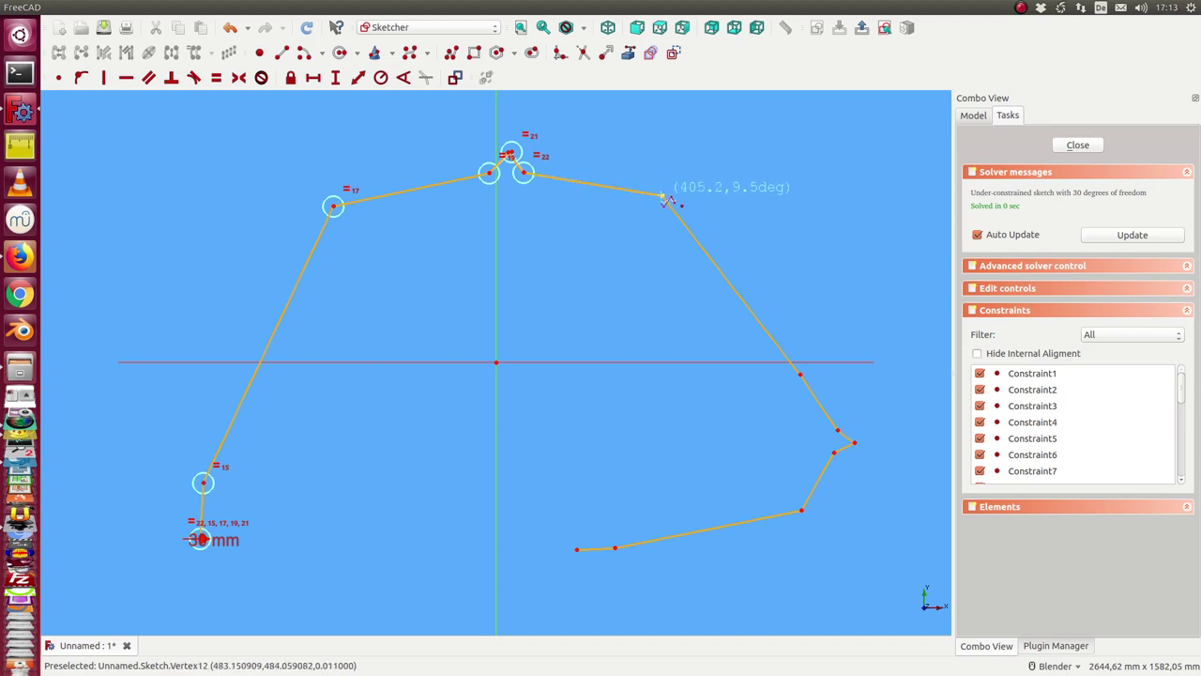
left_click(662, 196)
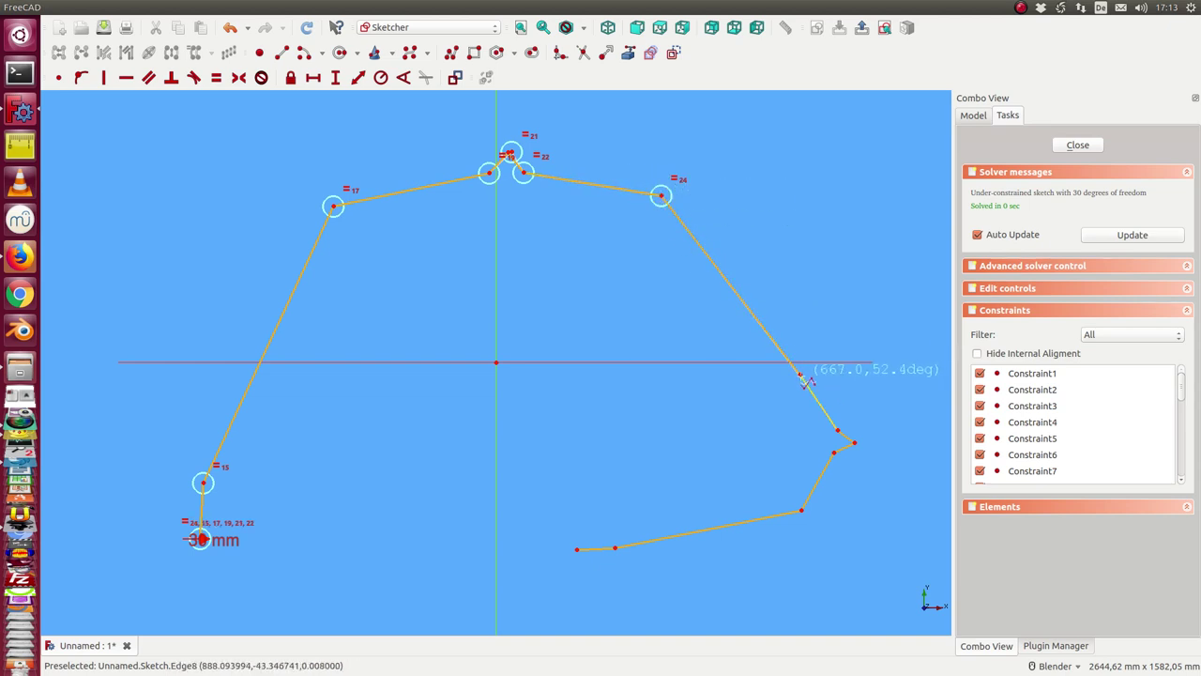
- Add poles through the right notch and along the bottom to the end point, finishing the spline
left_click(800, 374)
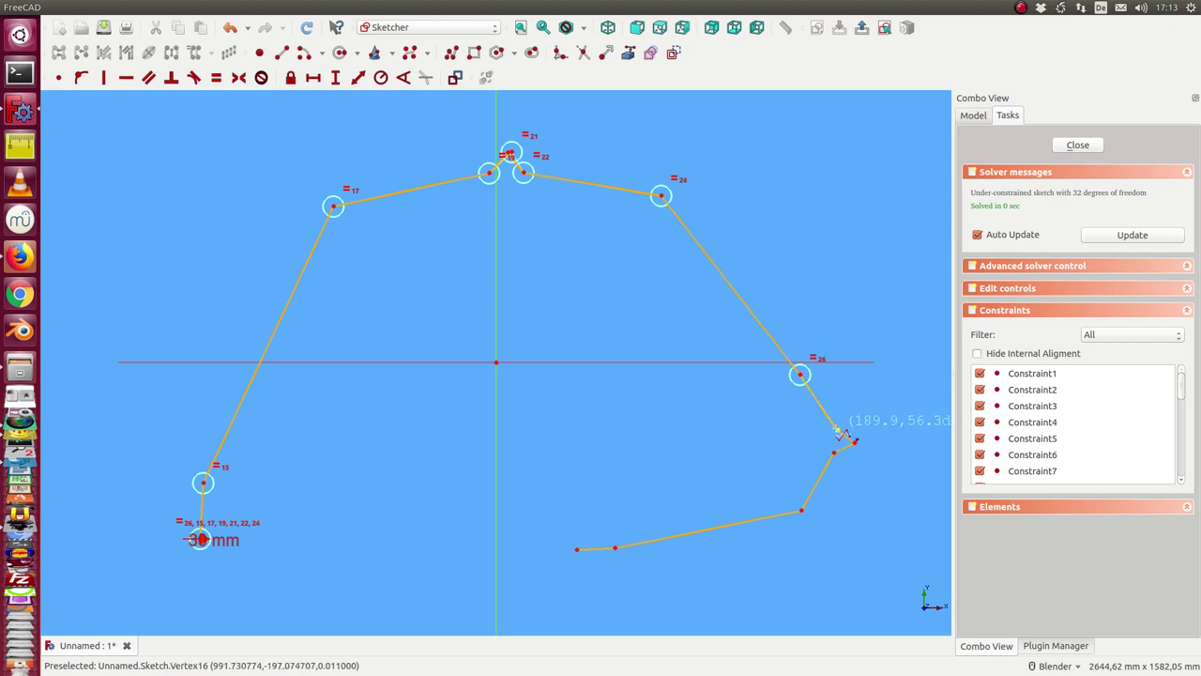
left_click(837, 431)
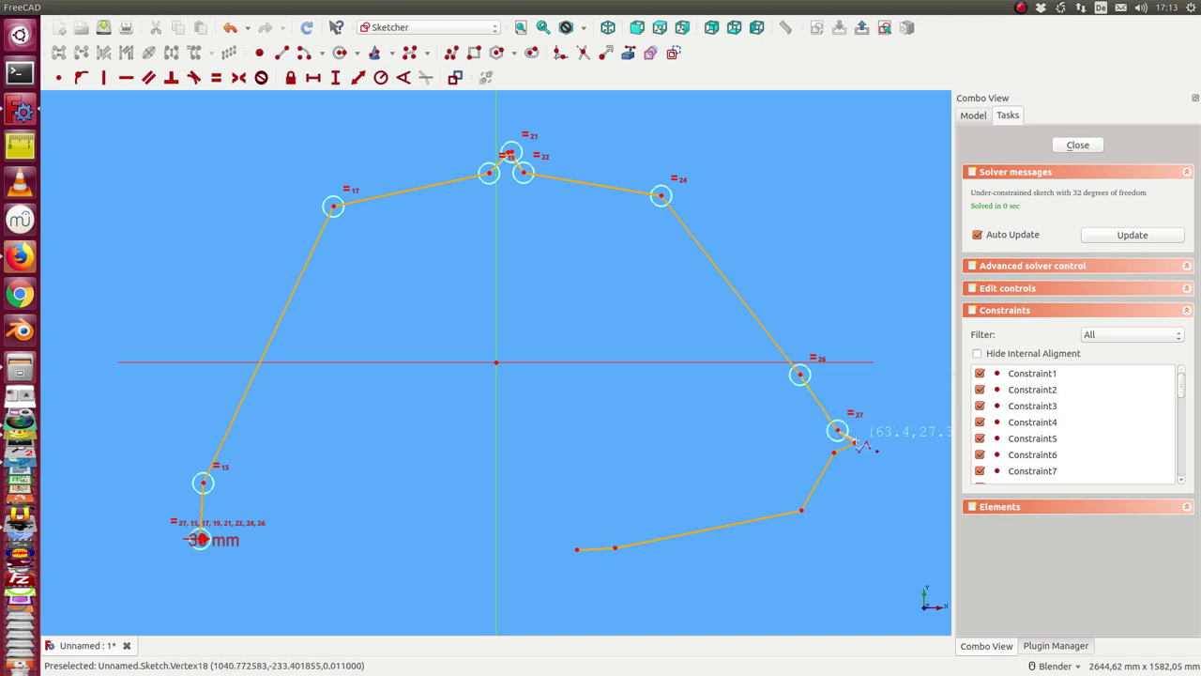
left_click(854, 443)
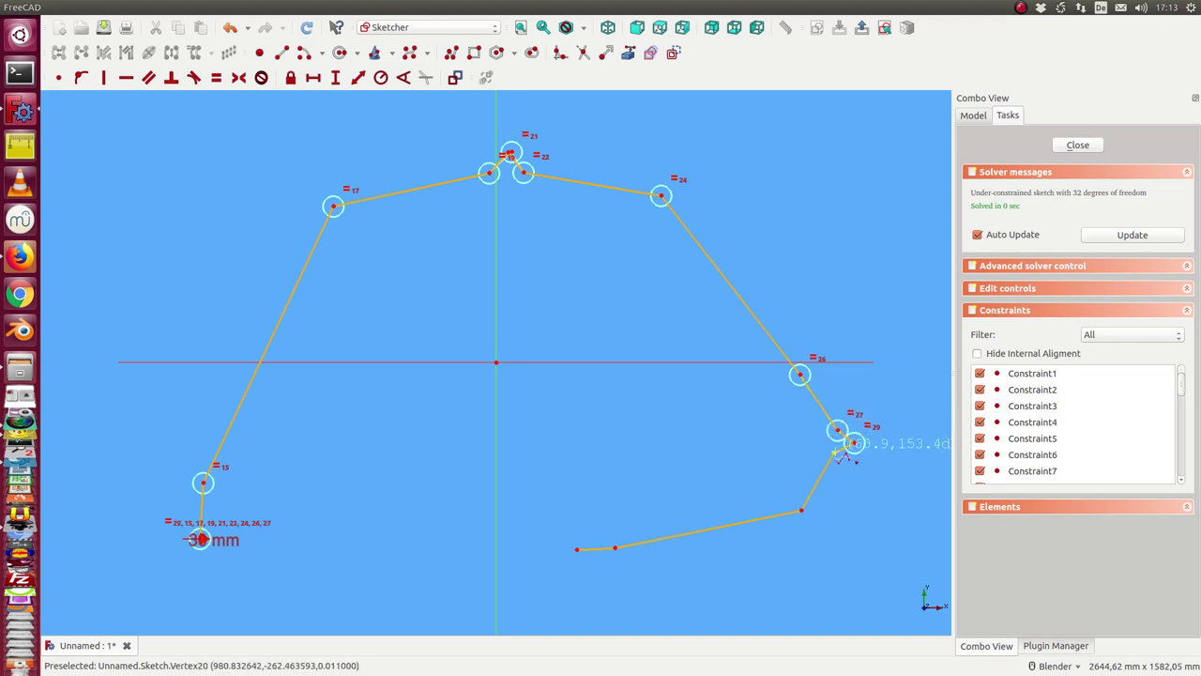
left_click(834, 453)
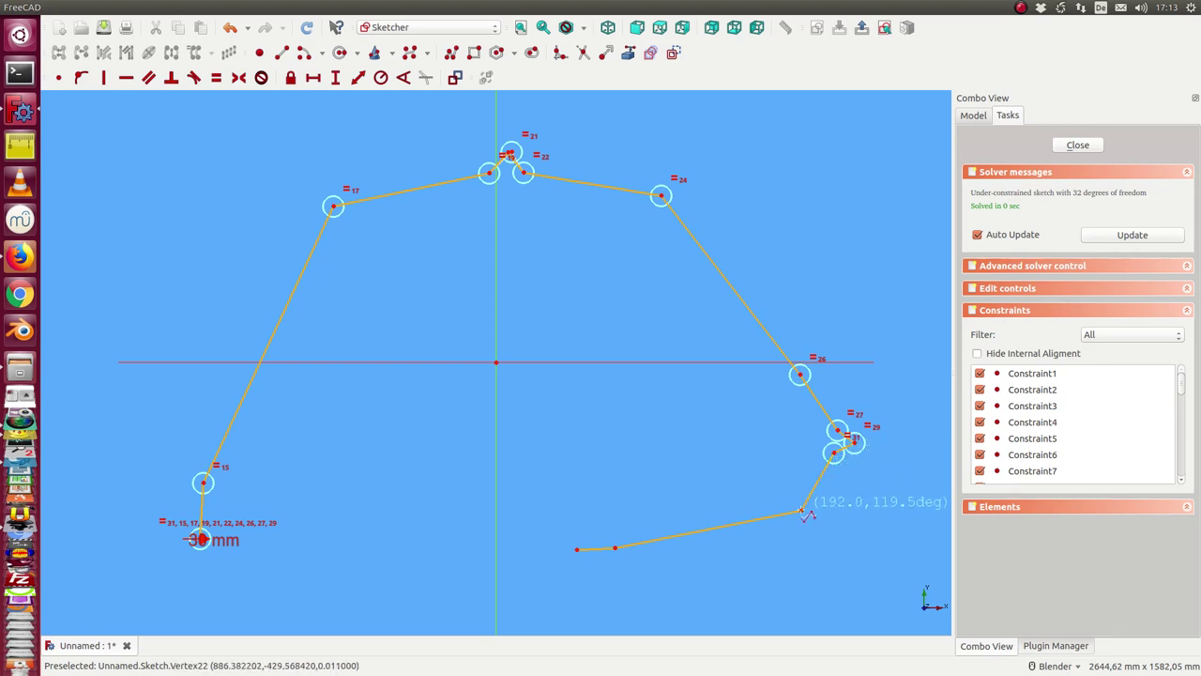
left_click(802, 511)
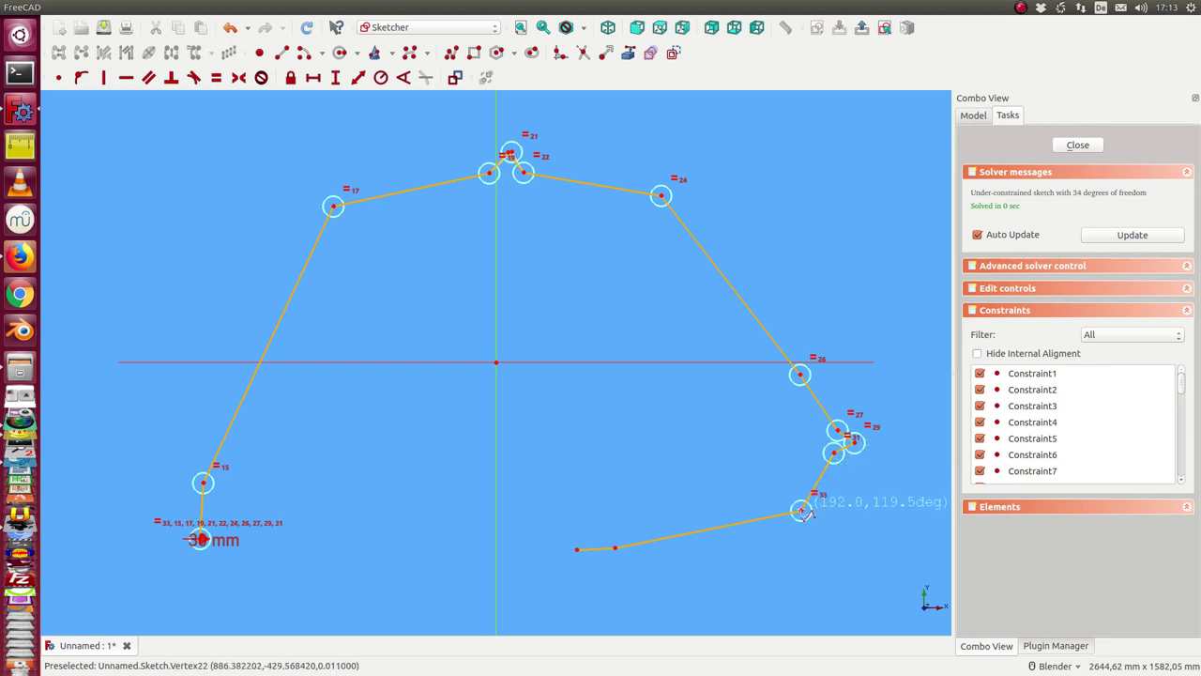
left_click(614, 547)
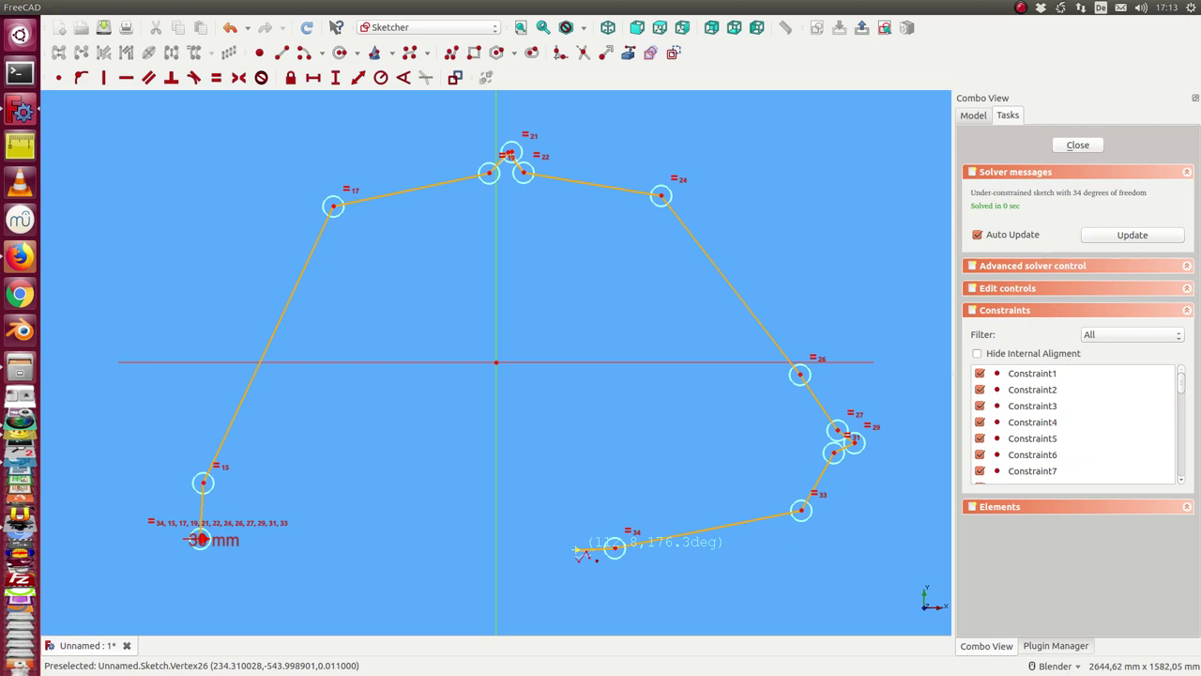
left_click(577, 550)
right_click(631, 406)
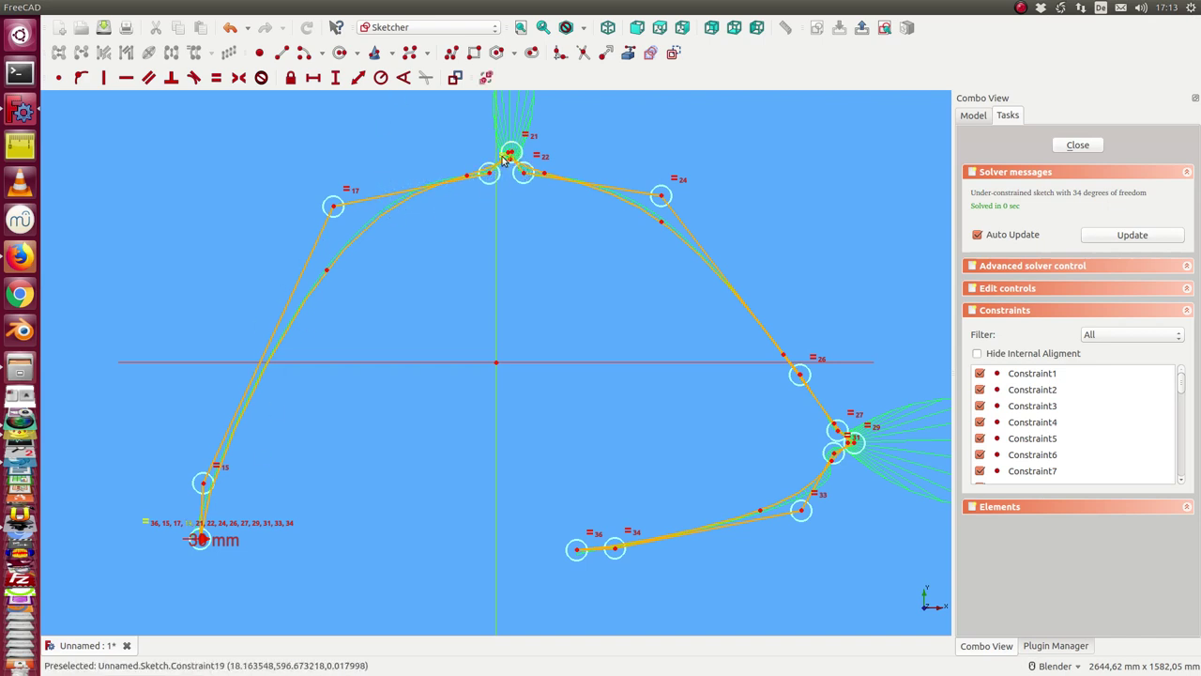
- Drag the peak pole upward to raise the curve's crest and select its constraint
left_click_drag(508, 153, 497, 117)
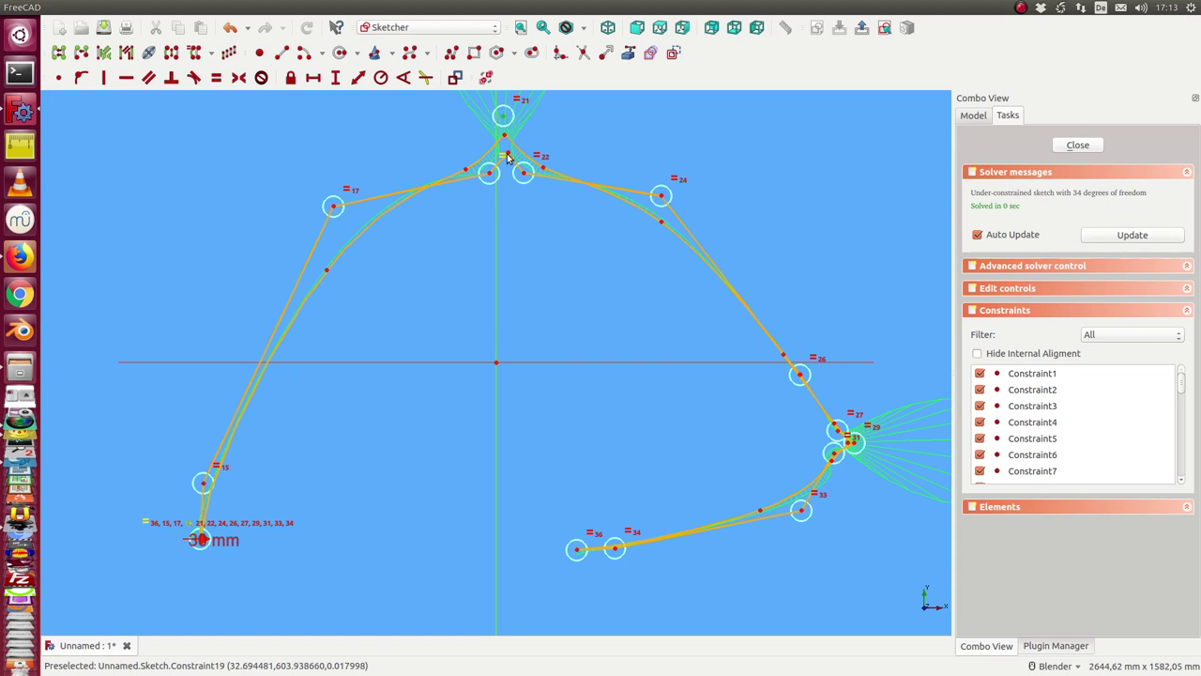
left_click(507, 154)
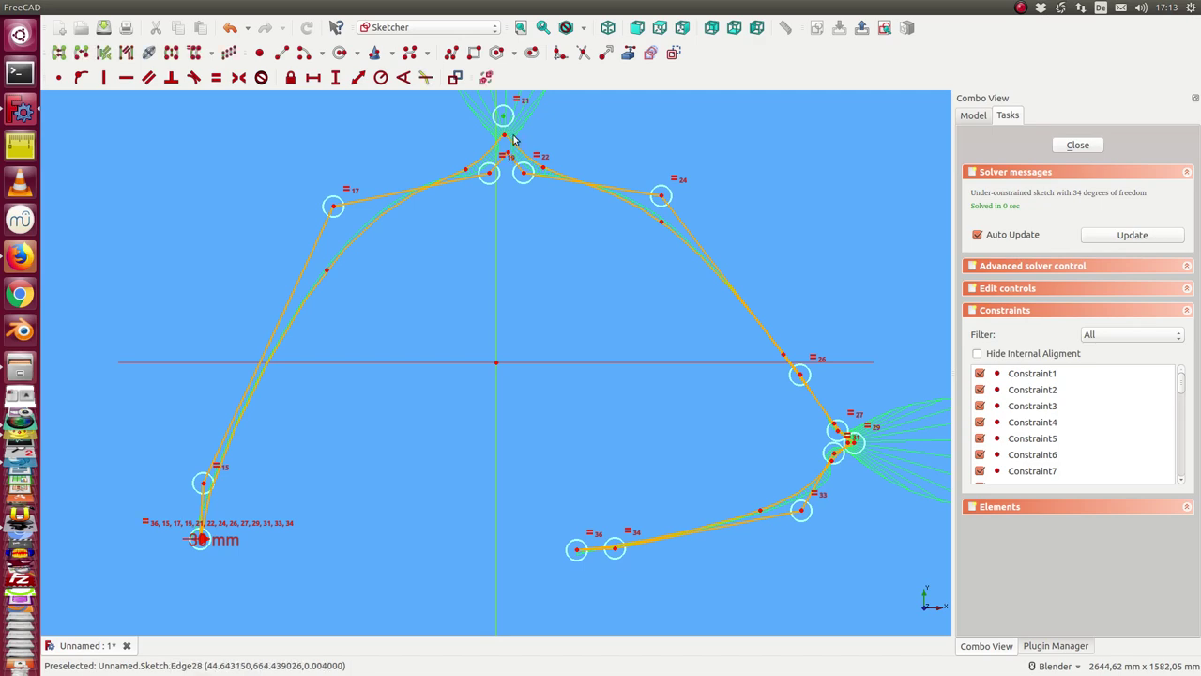
- Make control point 21's centre coincident with the polyline's top corner vertex
scroll(500, 194, "up", 2)
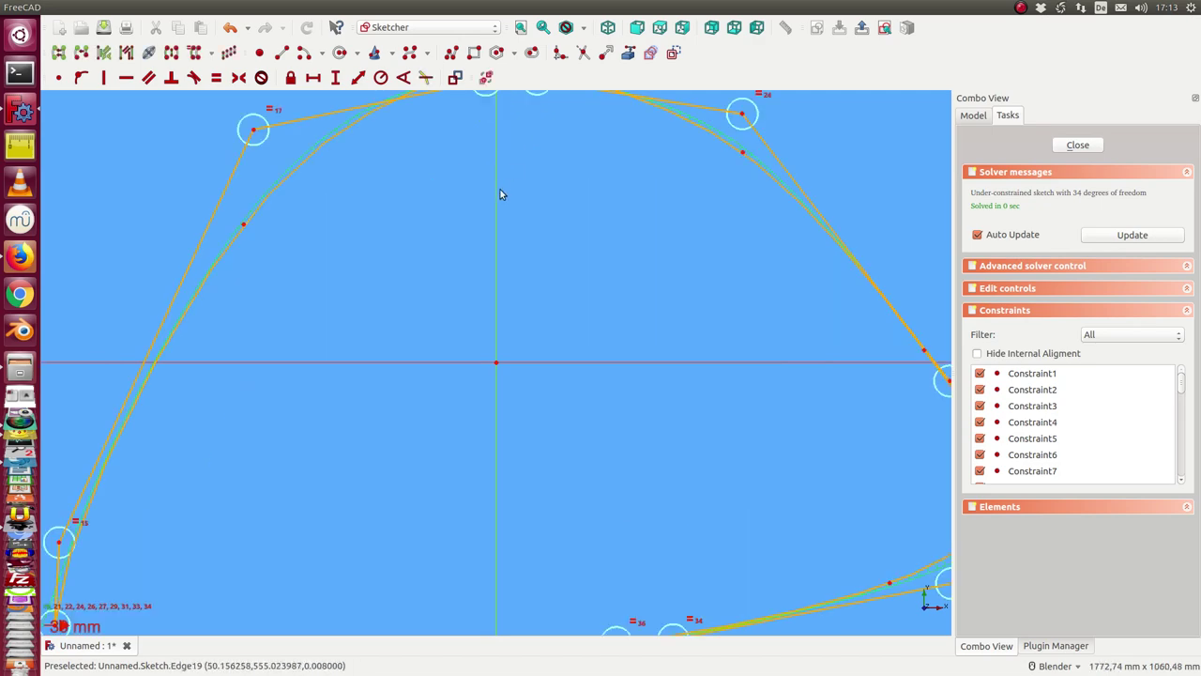
scroll(523, 228, "up", 2)
scroll(516, 488, "up", 3)
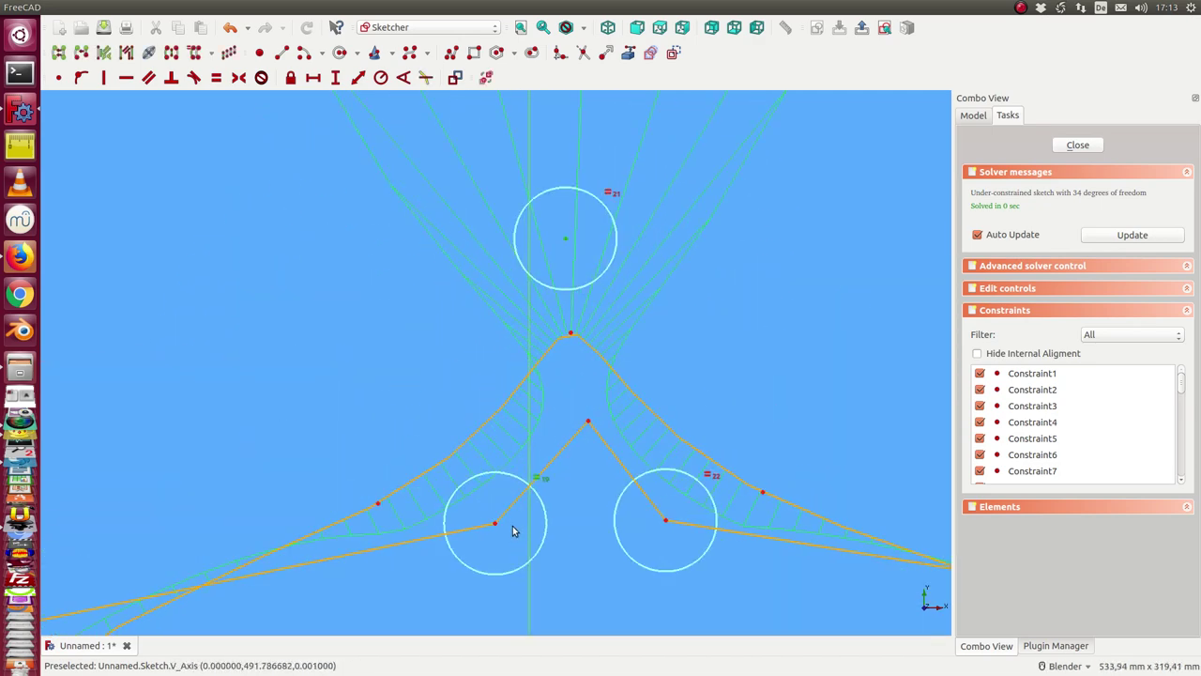
left_click(564, 403)
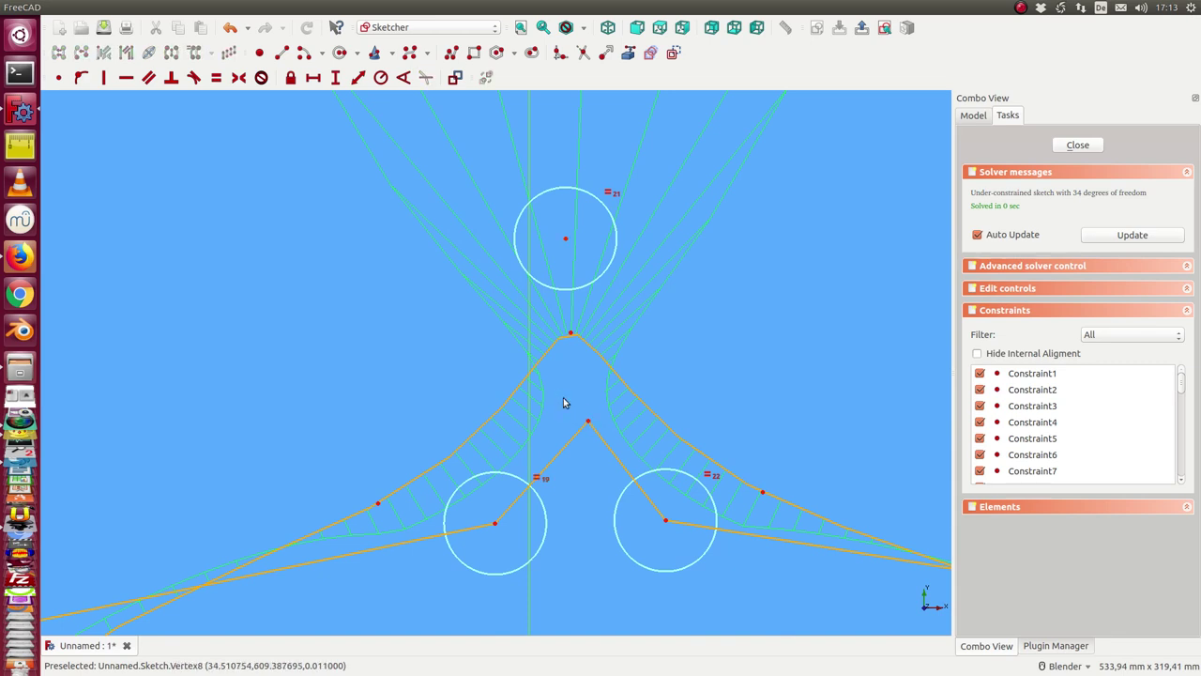
left_click(589, 423)
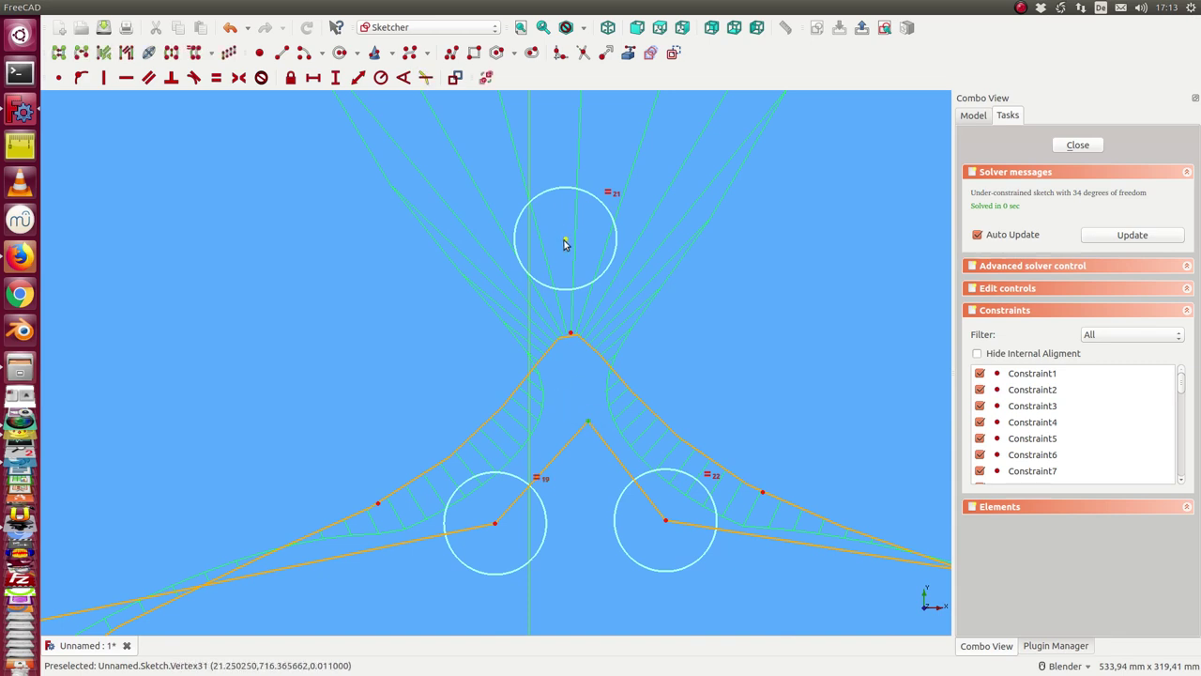
left_click(568, 242)
left_click(58, 77)
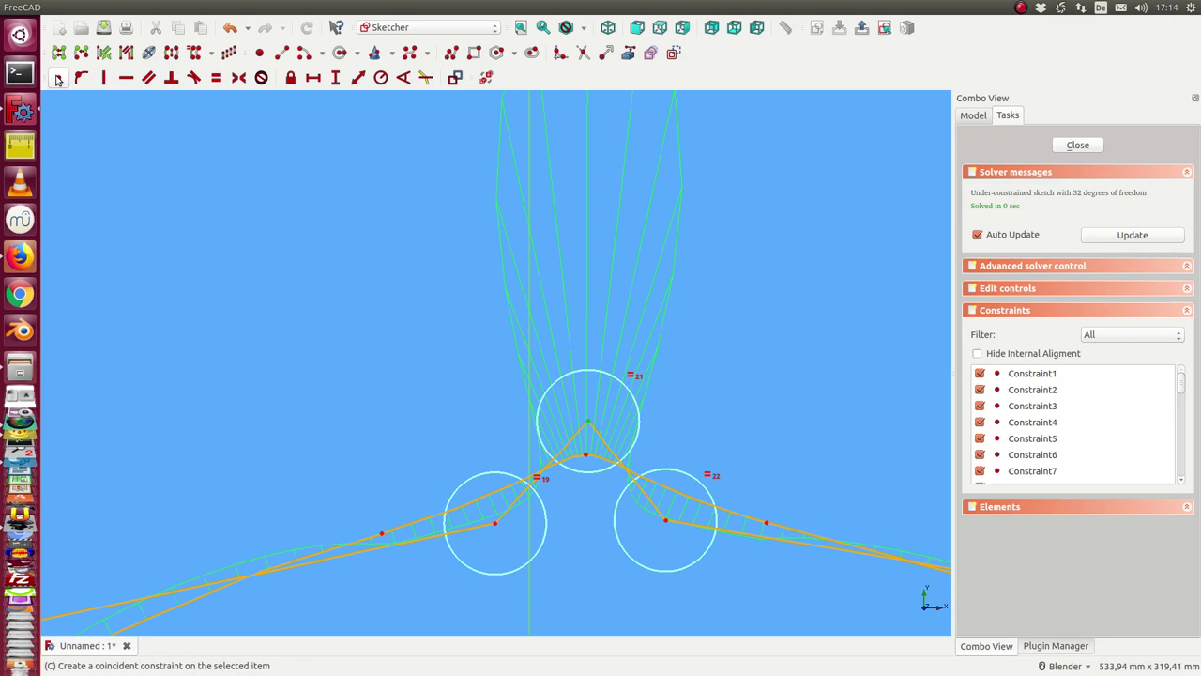
scroll(337, 413, "down", 5)
- Make poles 19 and 22 coincident and drag the merged point down below pole 21
scroll(376, 418, "down", 4)
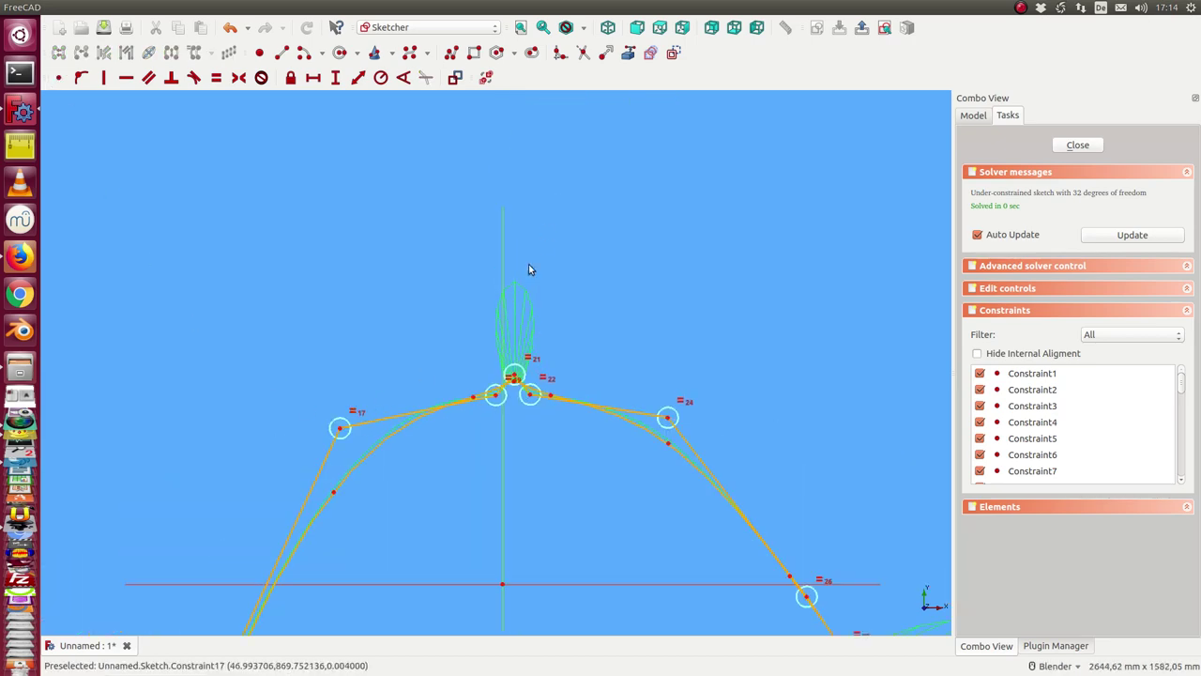
middle_click_drag(448, 540, 388, 317, "shift")
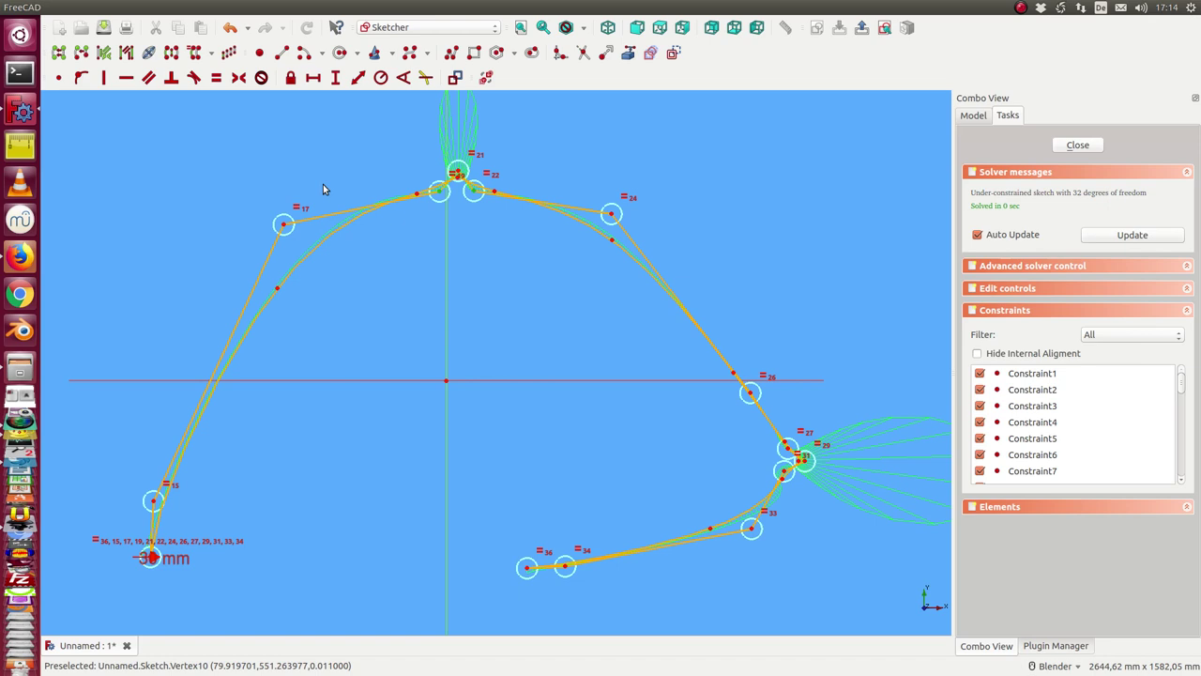
left_click(59, 79)
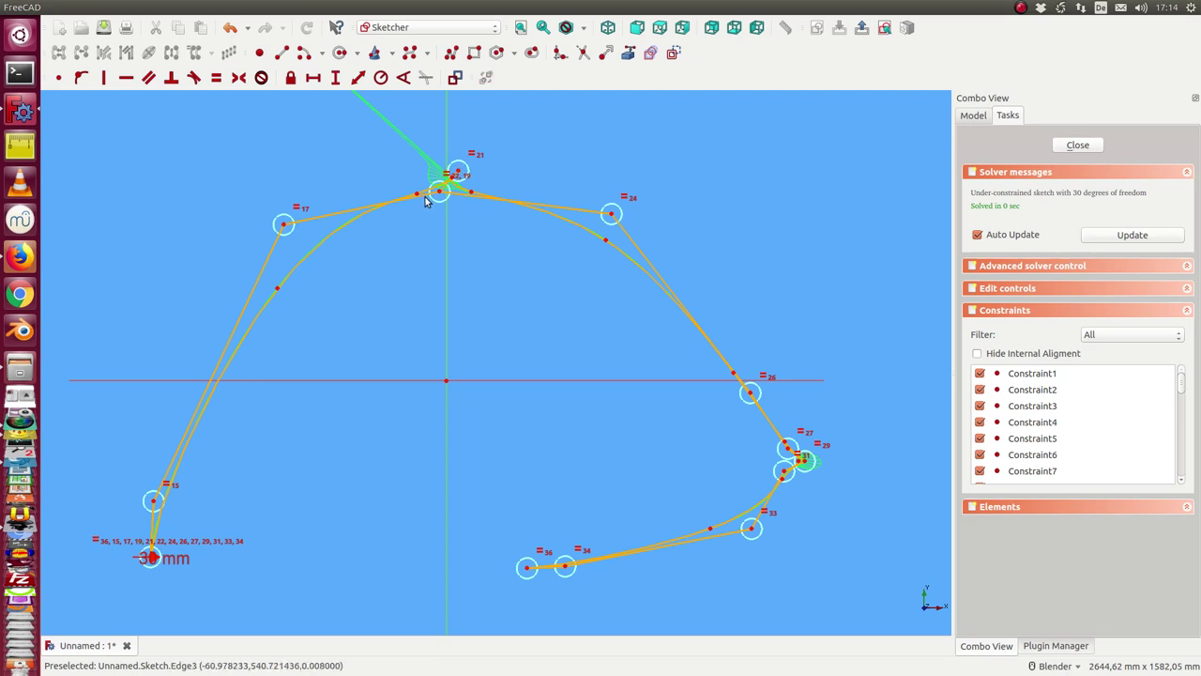
left_click_drag(439, 191, 455, 235)
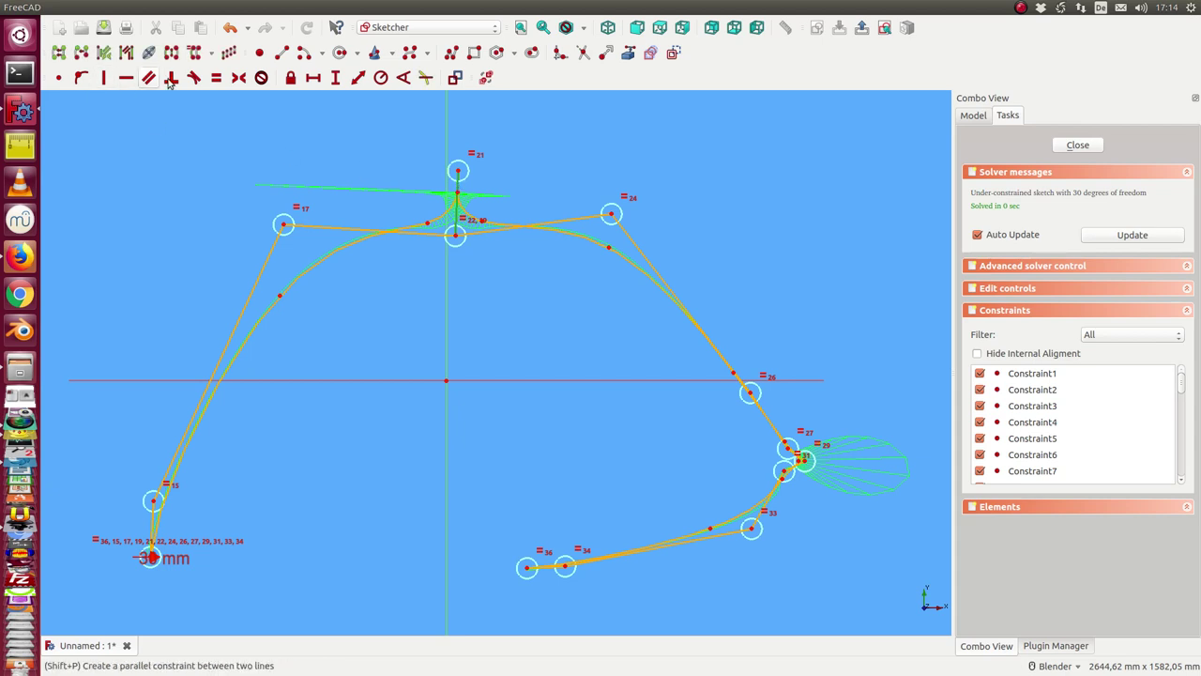
- Constrain the vertical distance between pole 21 and the merged poles to 189.16 mm
left_click(356, 80)
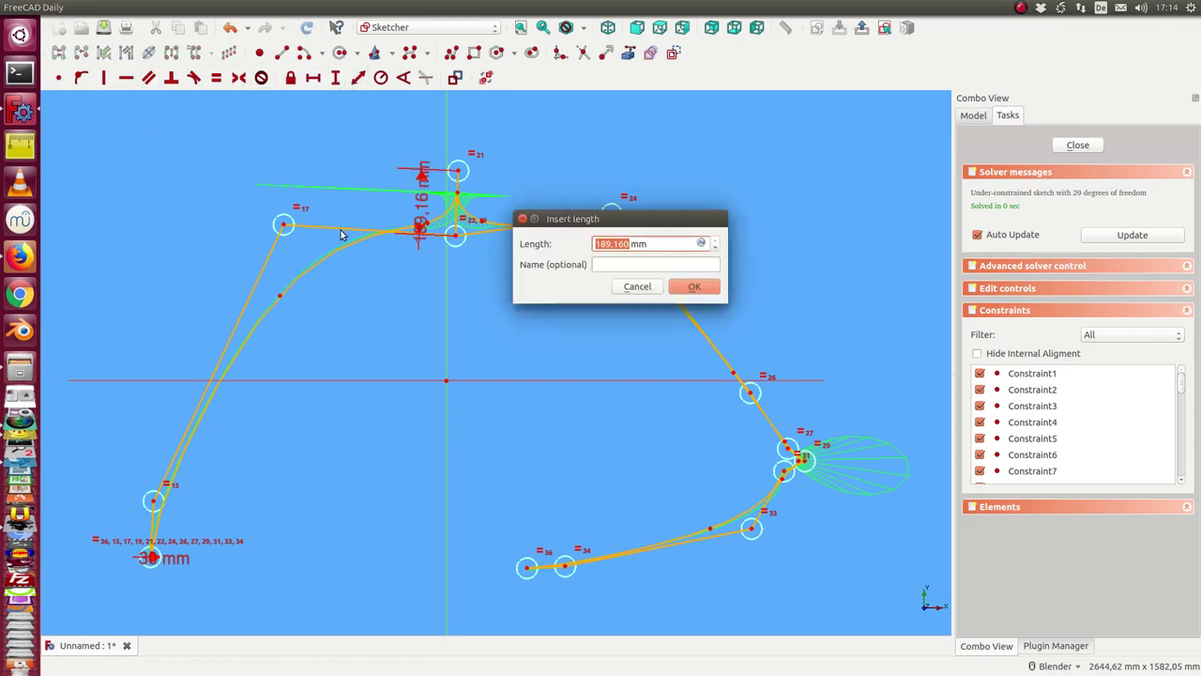
left_click(695, 290)
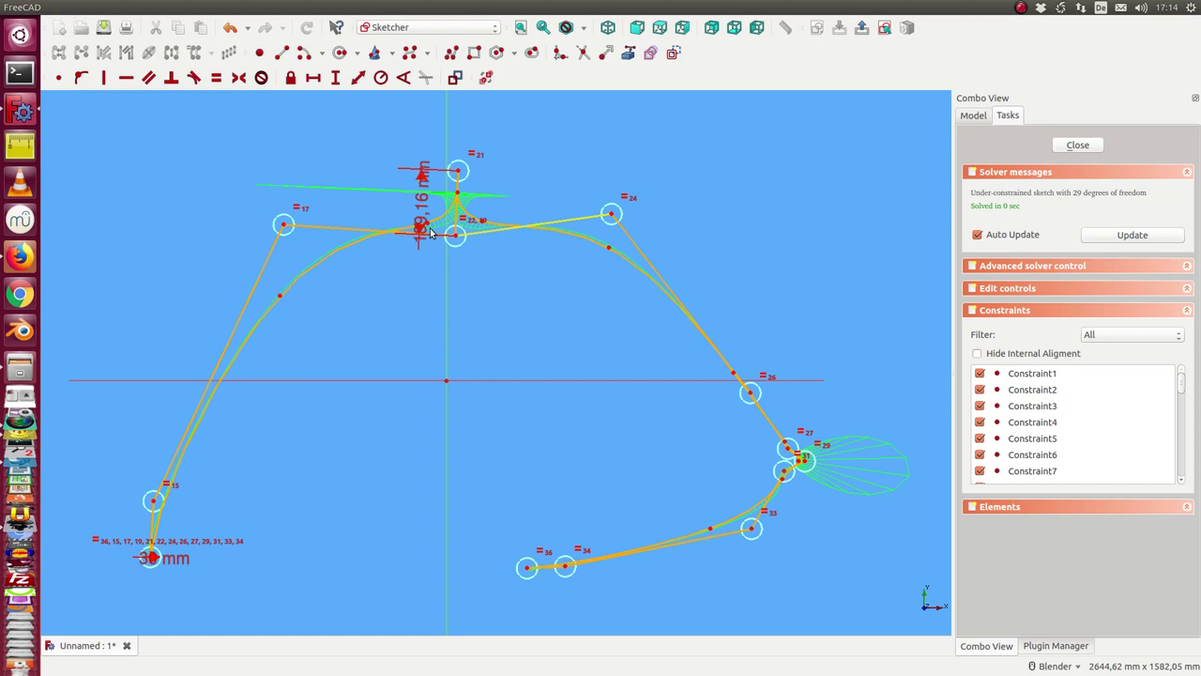
left_click_drag(421, 216, 407, 299)
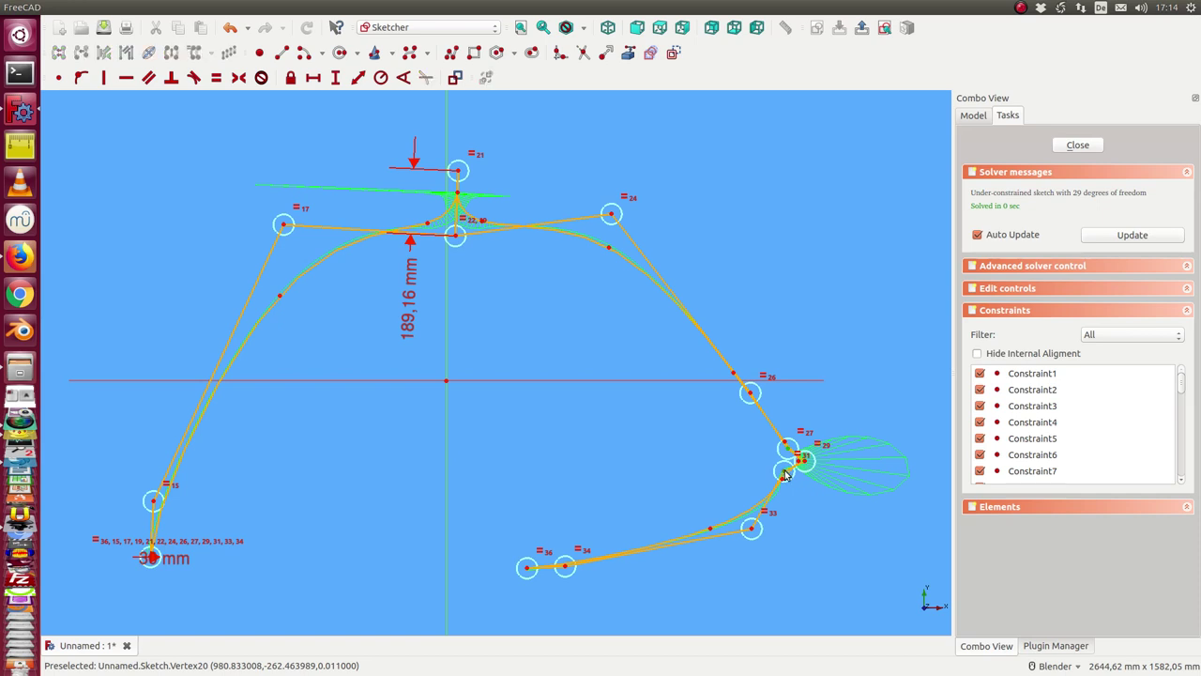
- Make poles 27 and 31 coincident and pull pole 29 out to the right
left_click(58, 77)
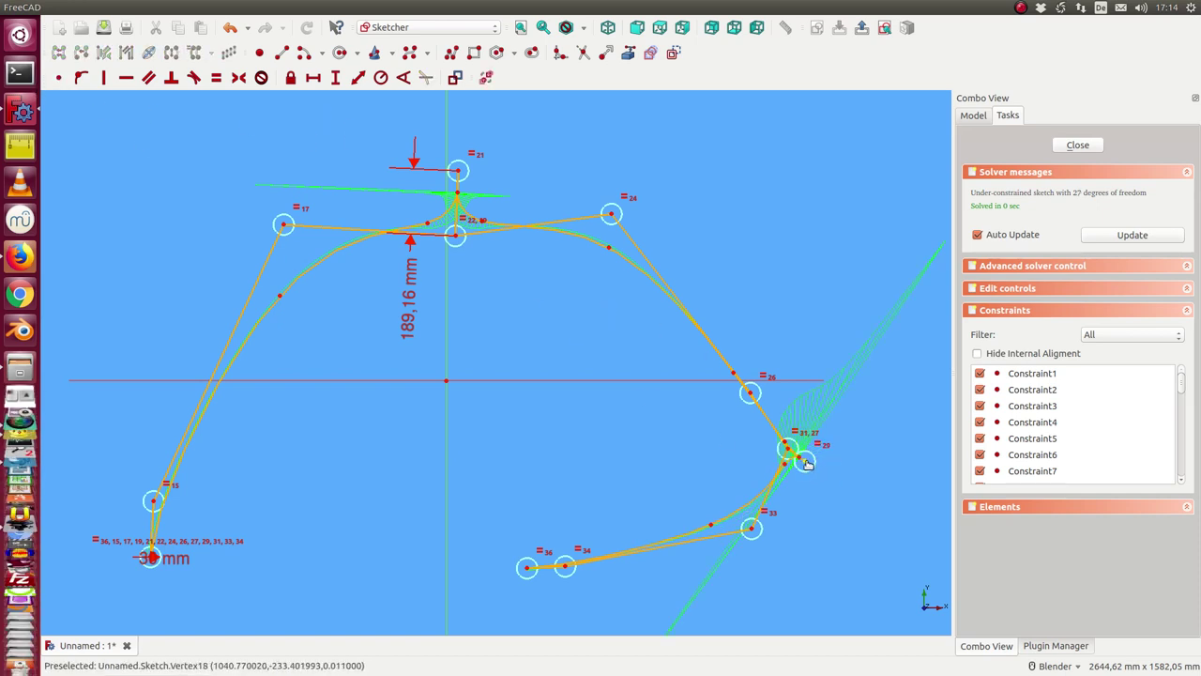
left_click_drag(808, 463, 857, 439)
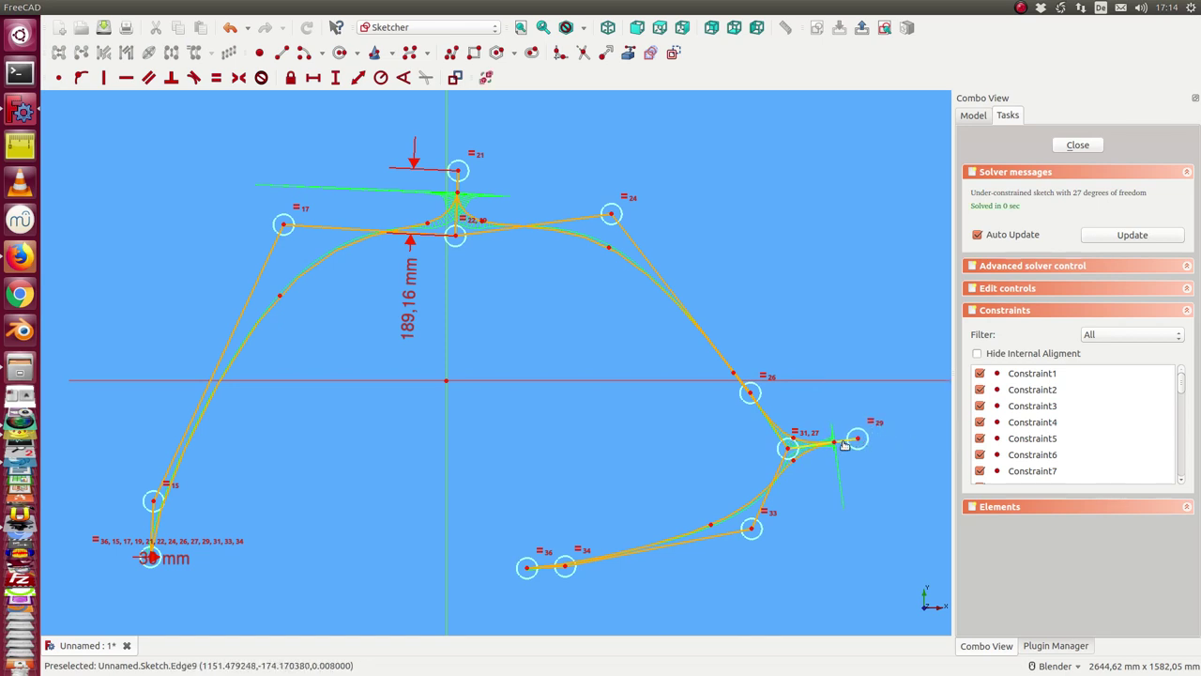
left_click(457, 182)
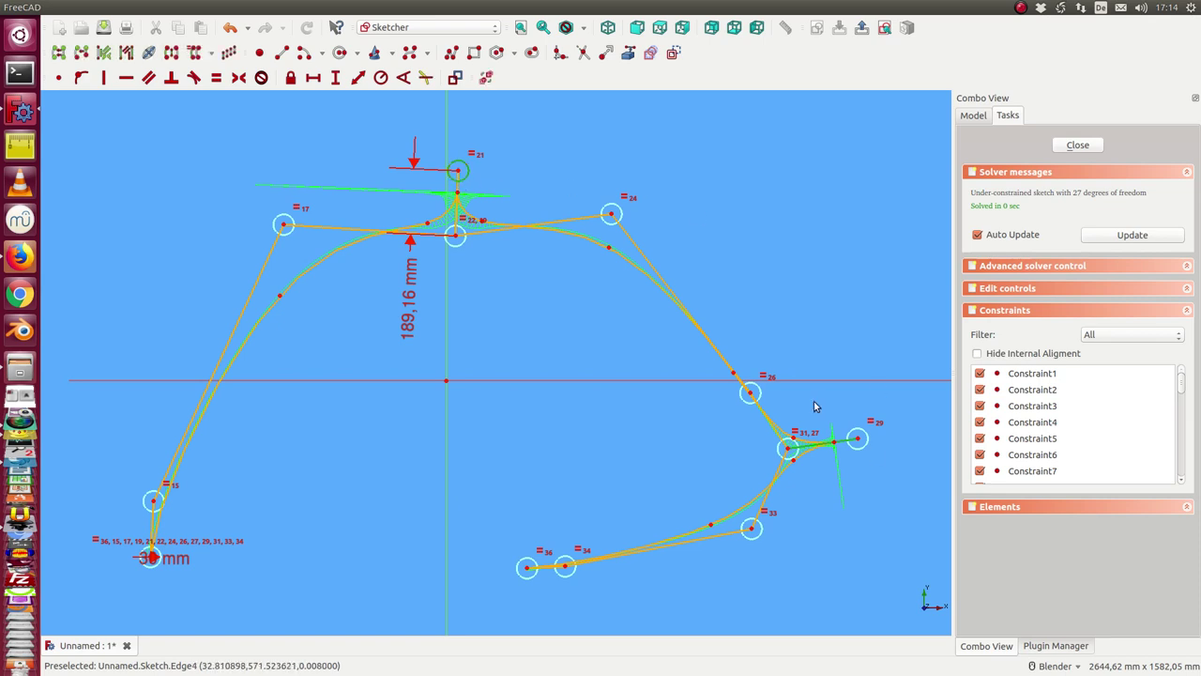
left_click(525, 150)
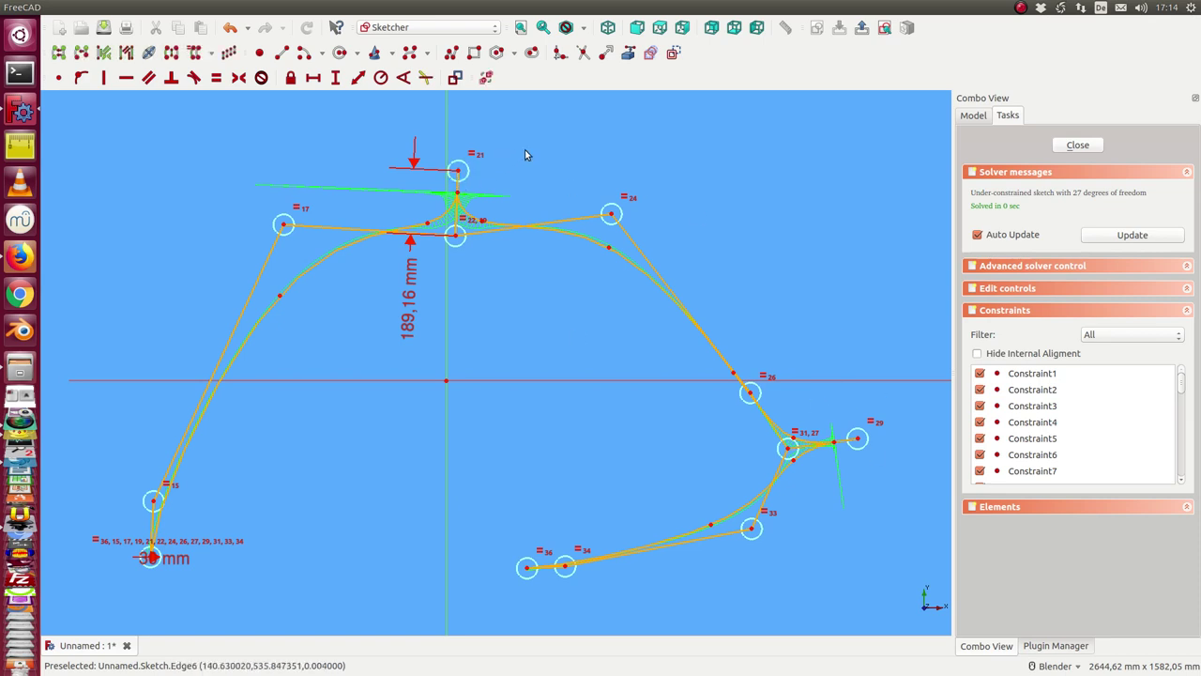
left_click(842, 448)
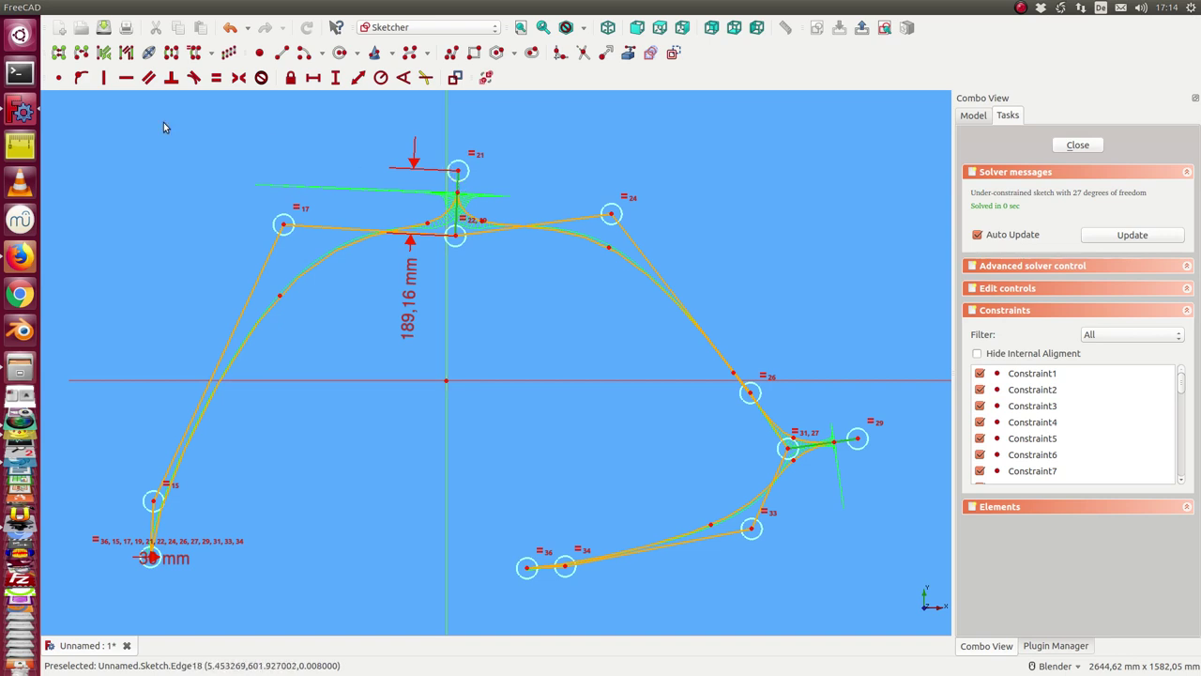
- Make the two corner spurs equal and change the 189.16 mm spur dimension to 0.1 mm
left_click(215, 80)
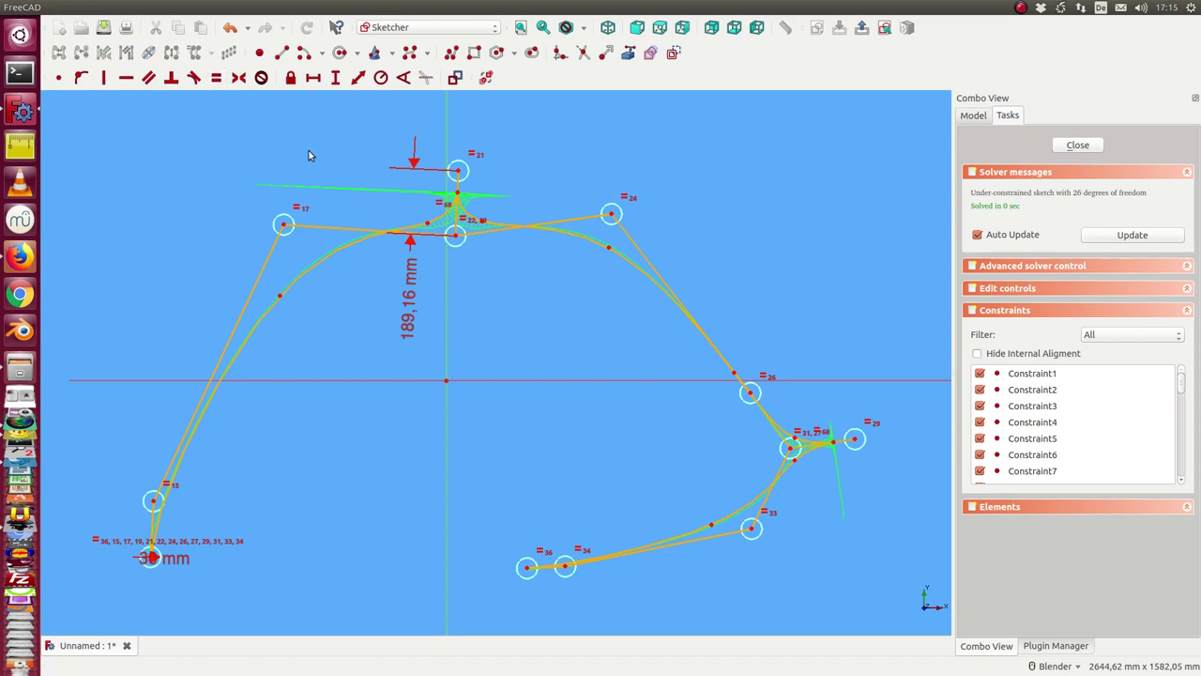
left_click(409, 311)
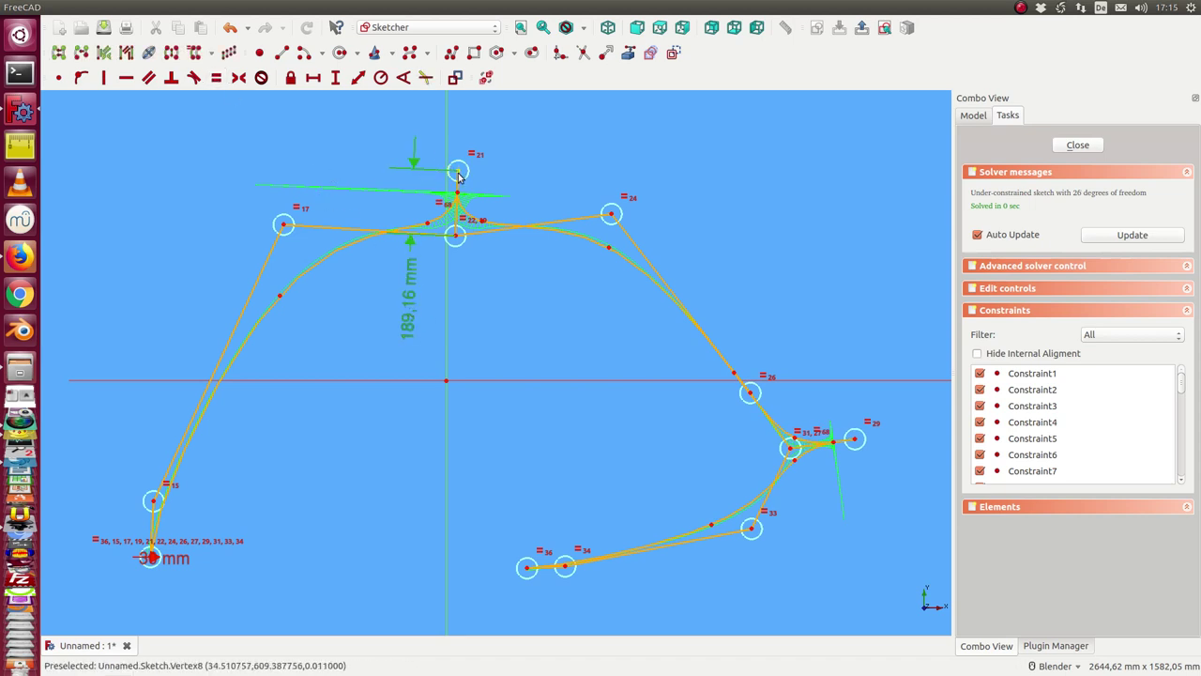
double_click(409, 282)
type("0,1")
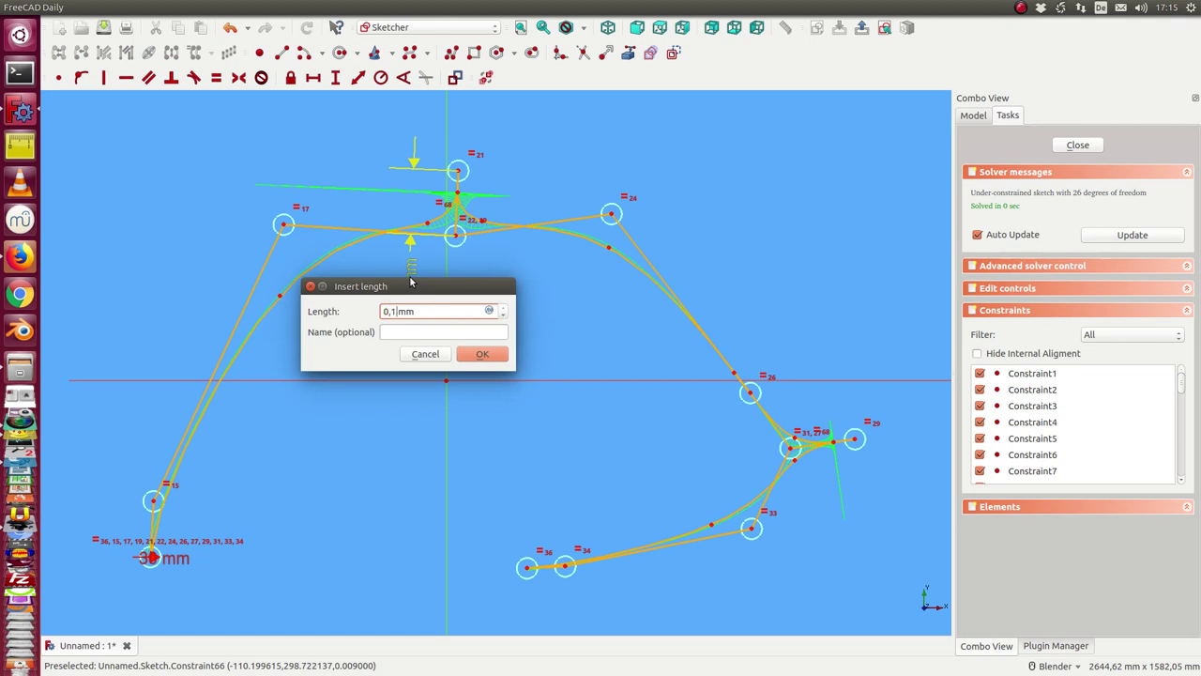
key("Return")
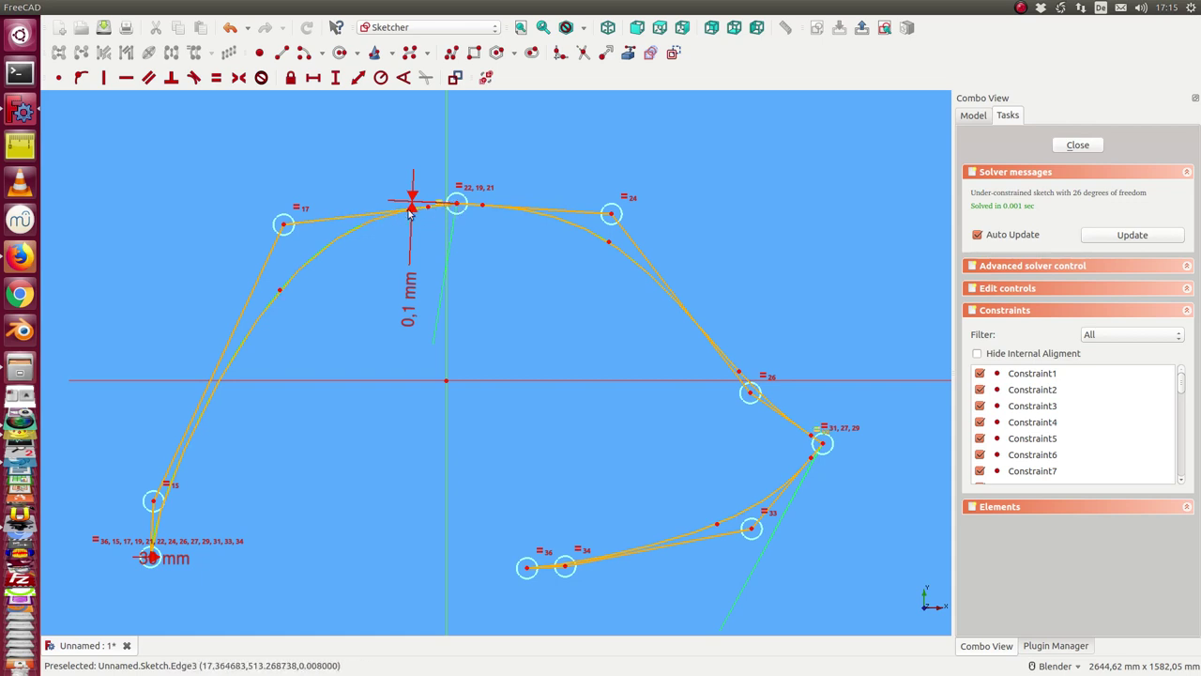
left_click_drag(282, 219, 223, 151)
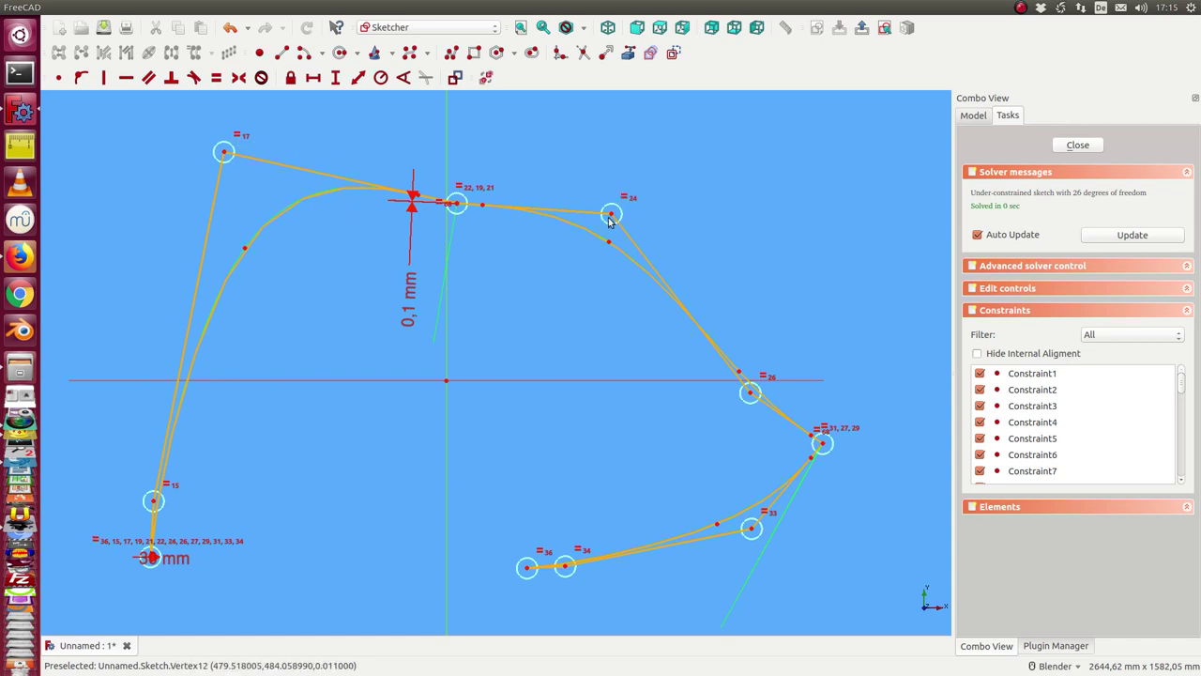
mouse_move(611, 214)
left_mouse_down()
mouse_move(611, 148)
mouse_move(544, 325)
mouse_move(592, 244)
mouse_move(684, 148)
left_mouse_up()
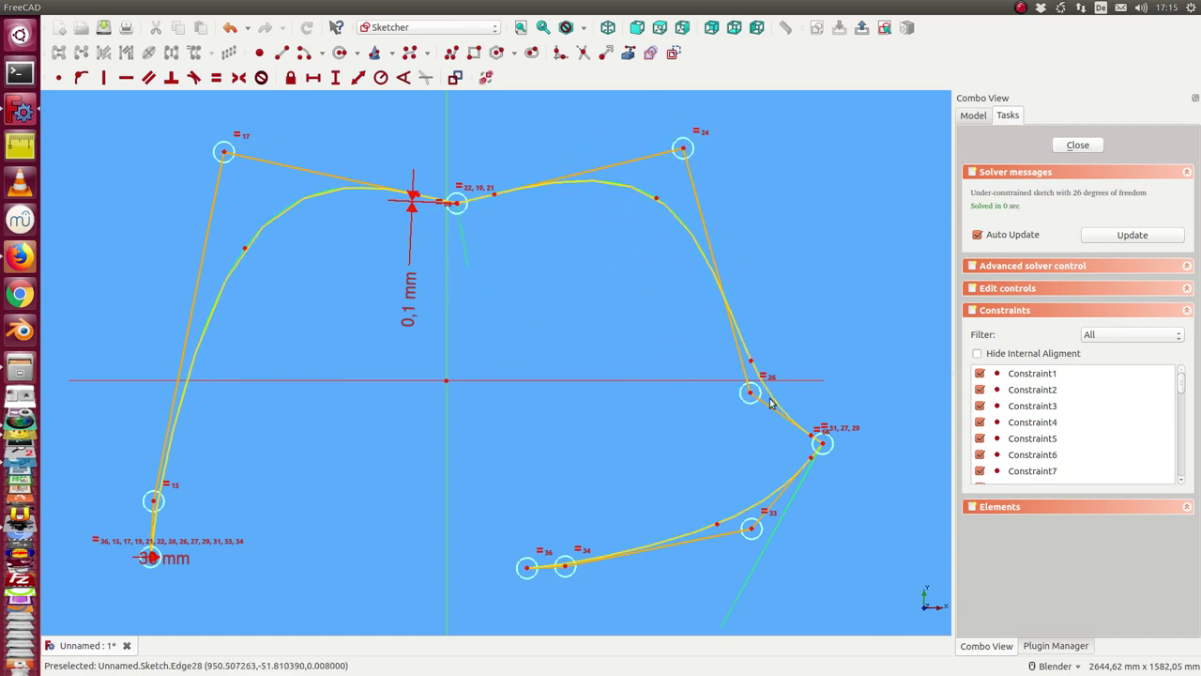
left_click_drag(750, 395, 845, 322)
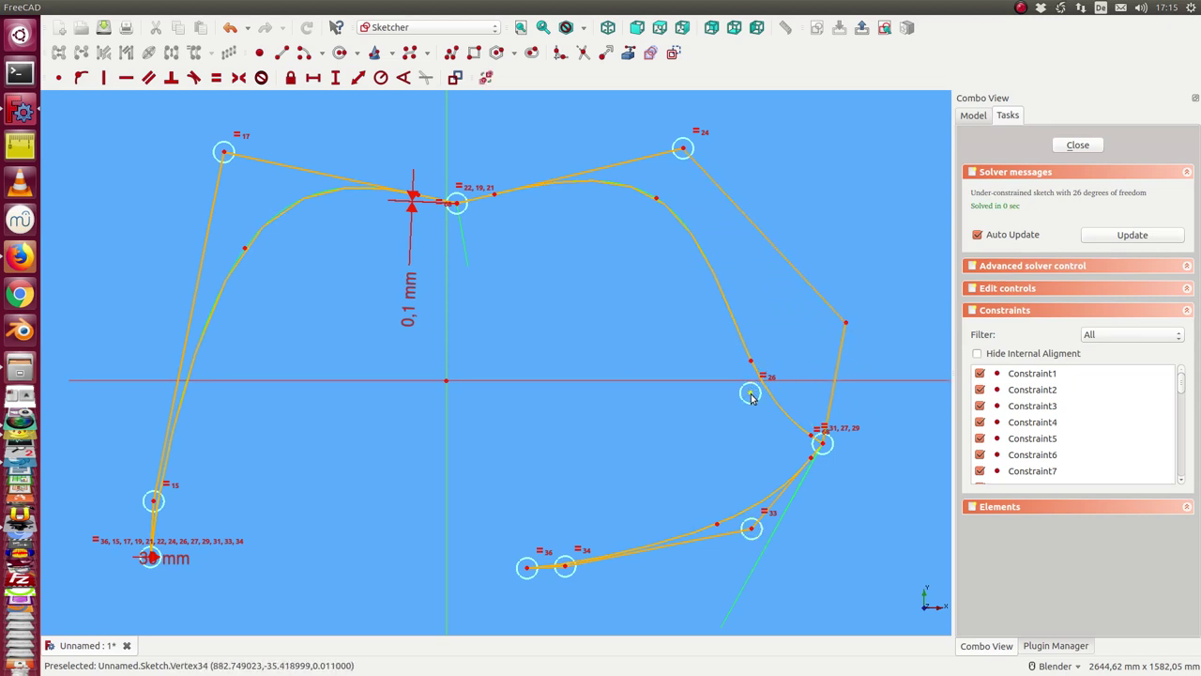
- Make pole 26 coincident with the polyline's right corner point
left_click(847, 325)
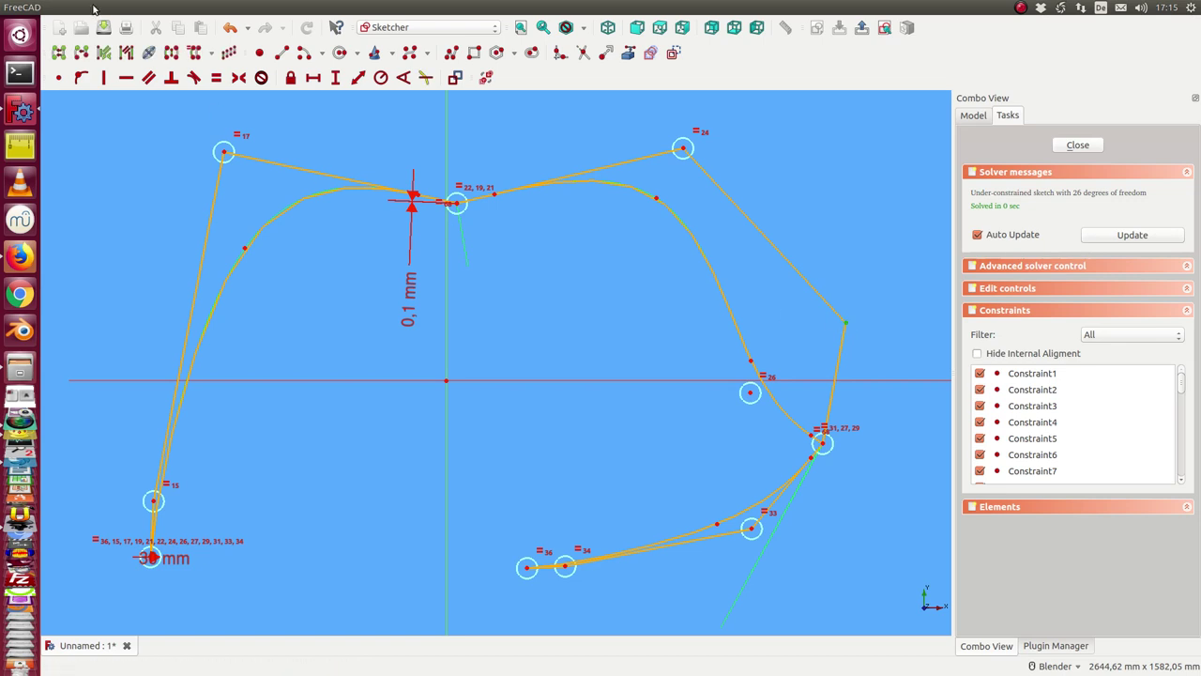
left_click(58, 77)
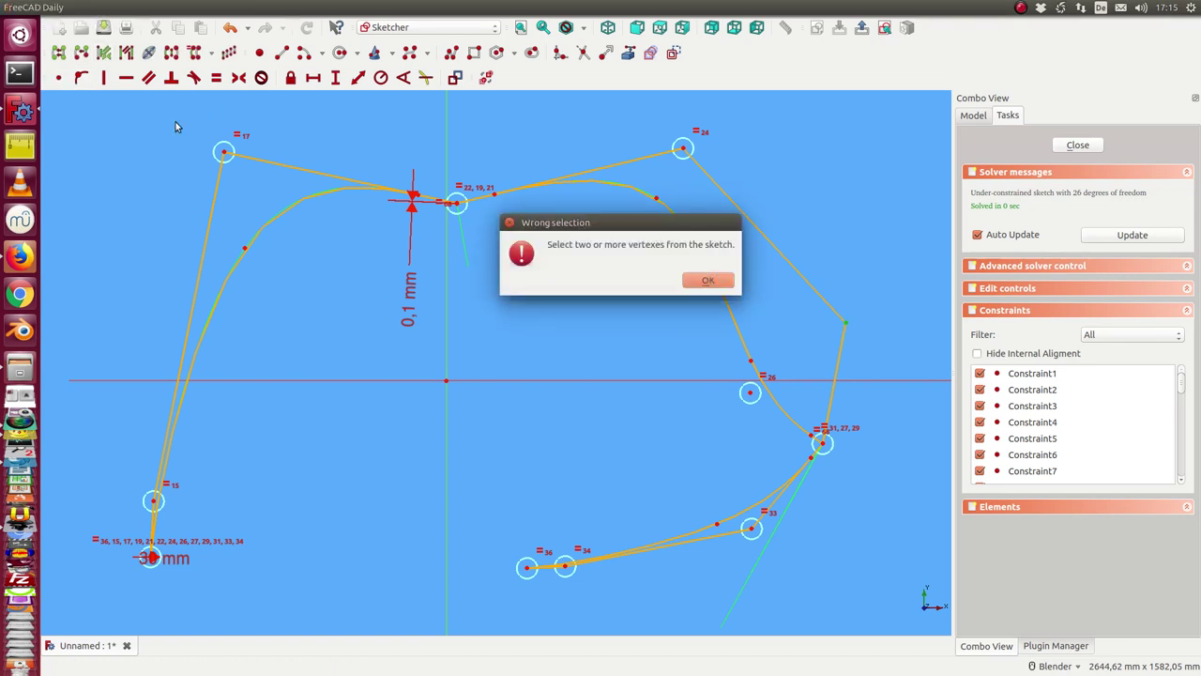
left_click(707, 281)
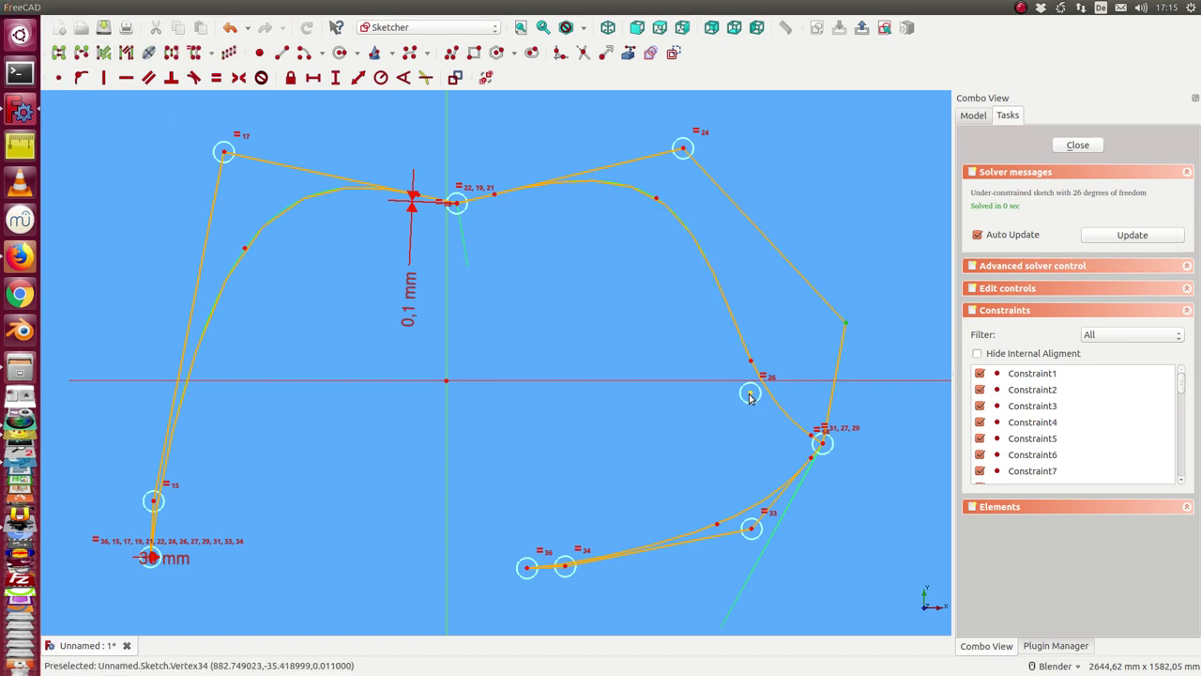
left_click(58, 77)
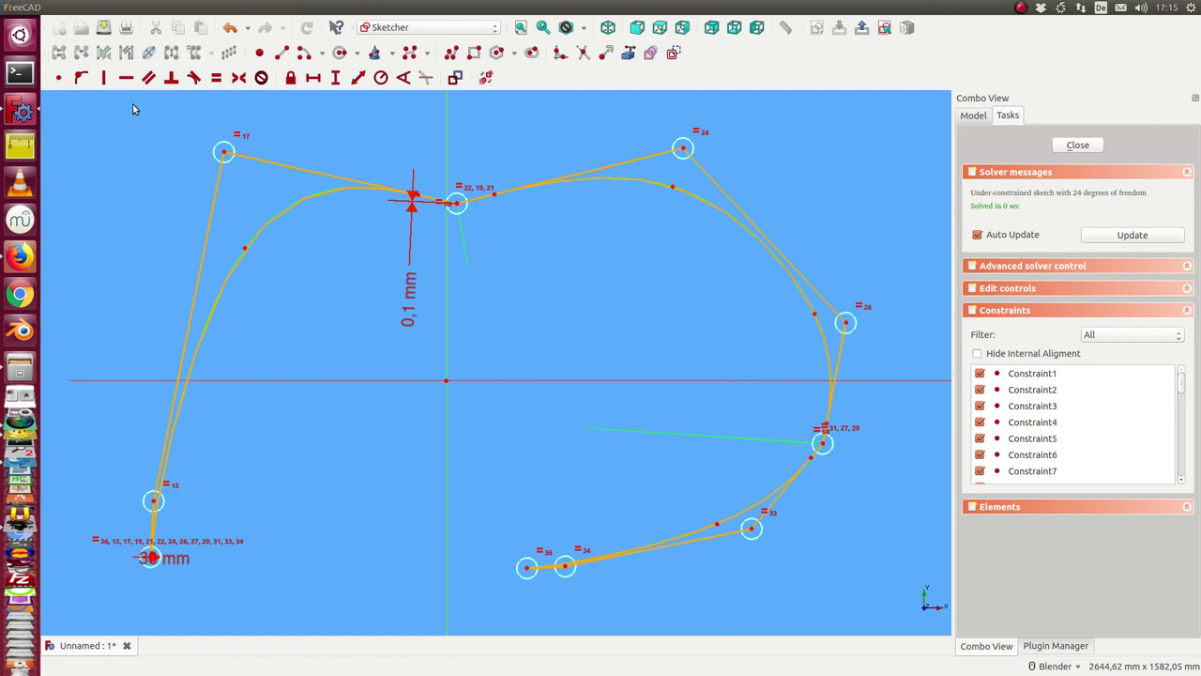
left_click_drag(846, 324, 836, 313)
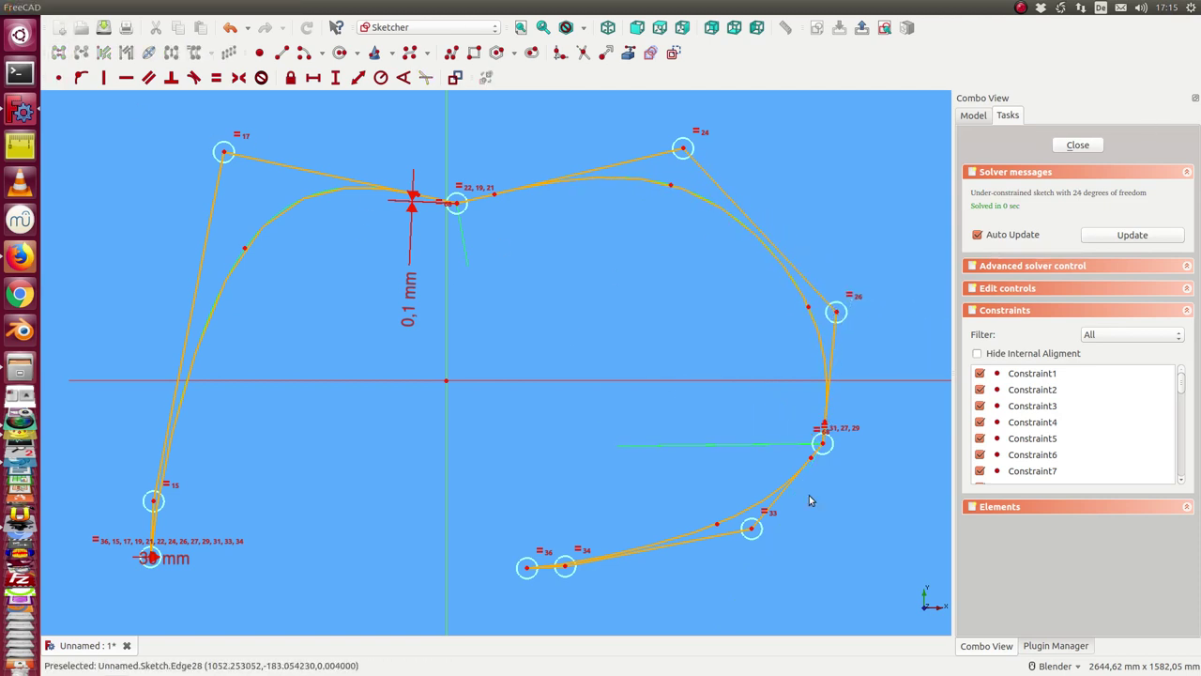
- Drag a new polyline corner out bottom right, make it coincident with pole 33, and move them together
left_click_drag(742, 533, 824, 558)
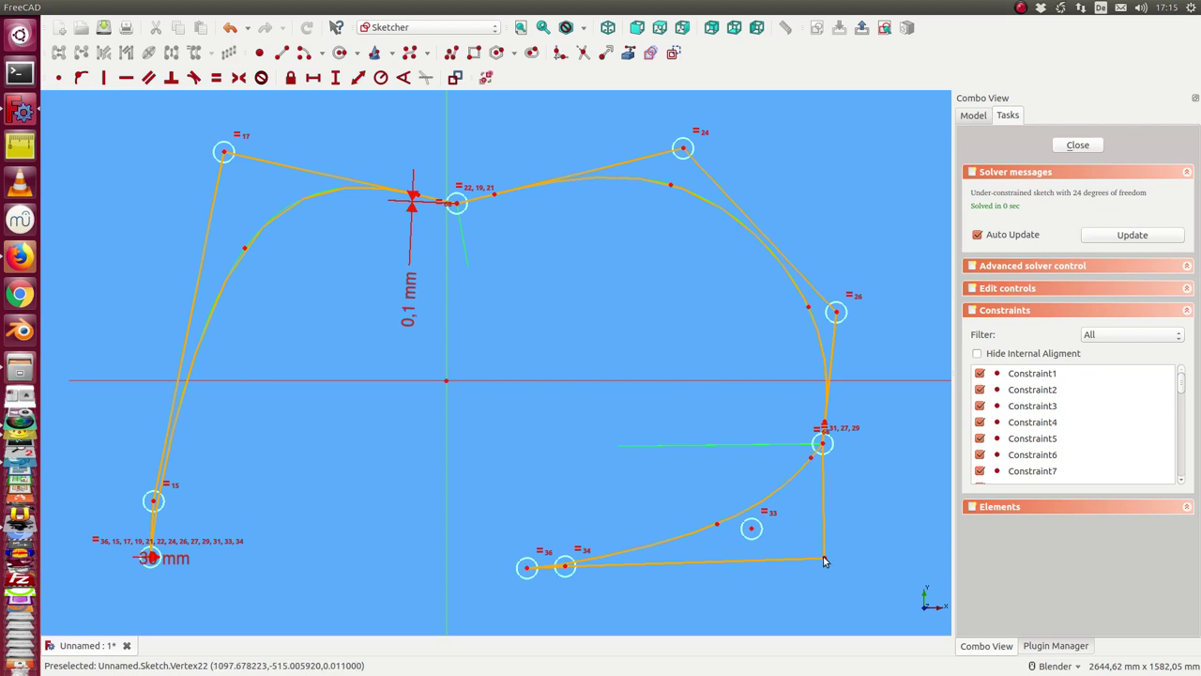
left_click(752, 529)
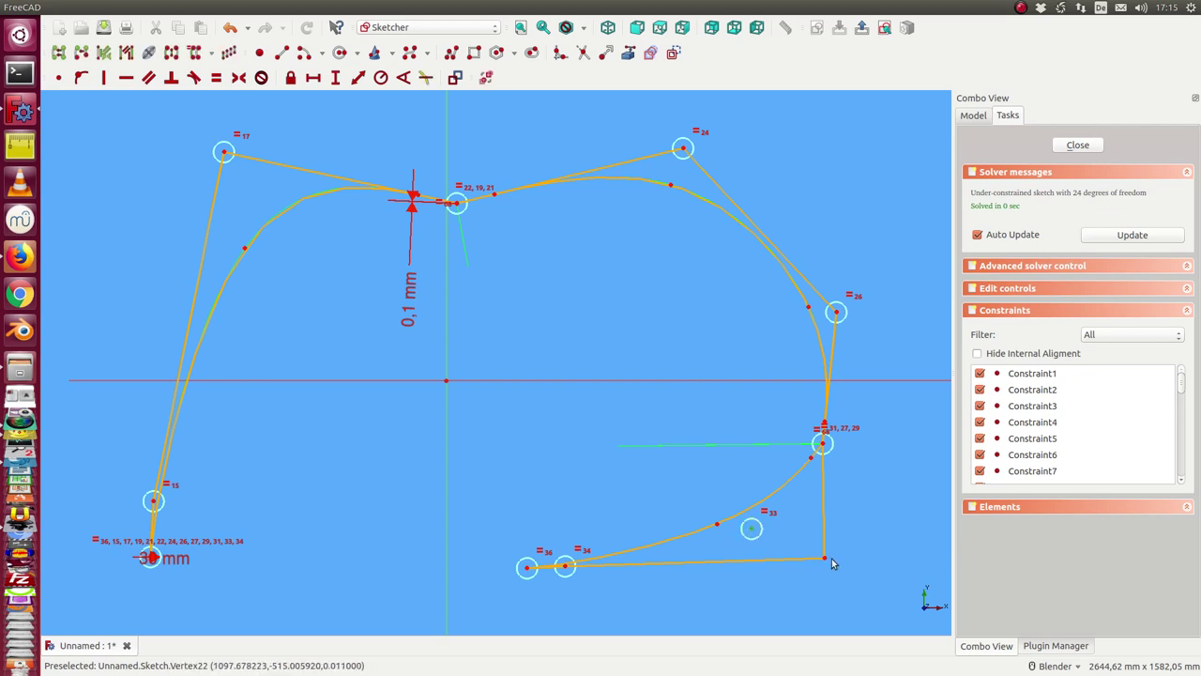
left_click(826, 561)
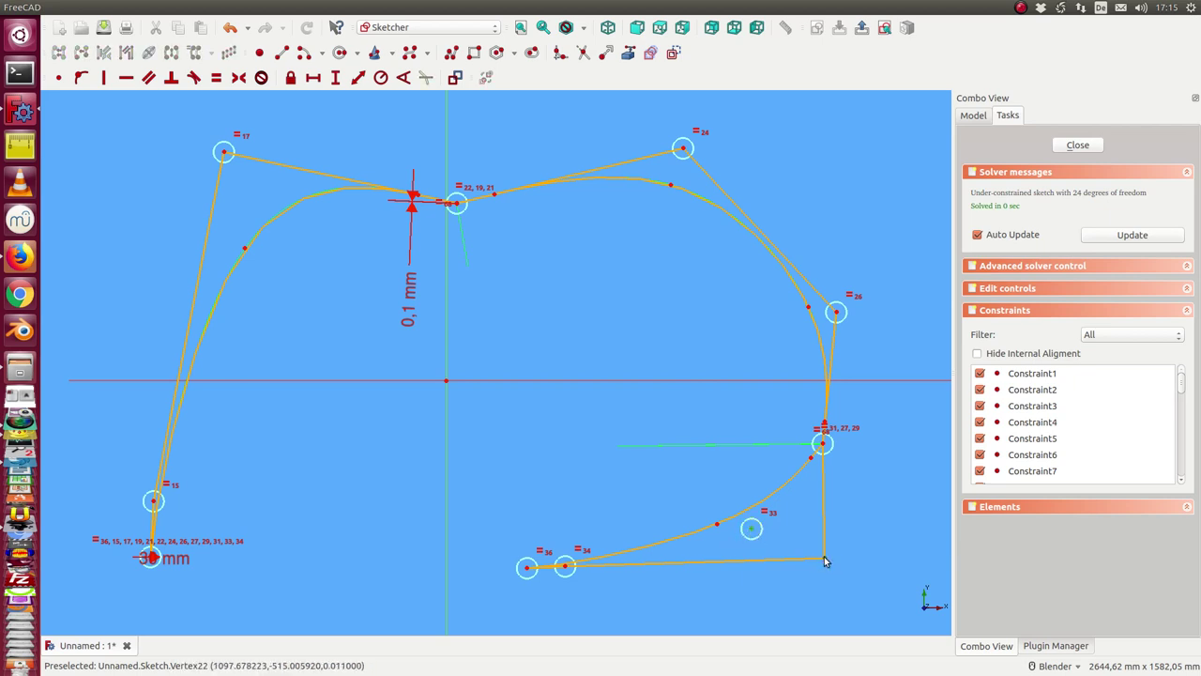
left_click(59, 78)
left_click_drag(751, 528, 838, 551)
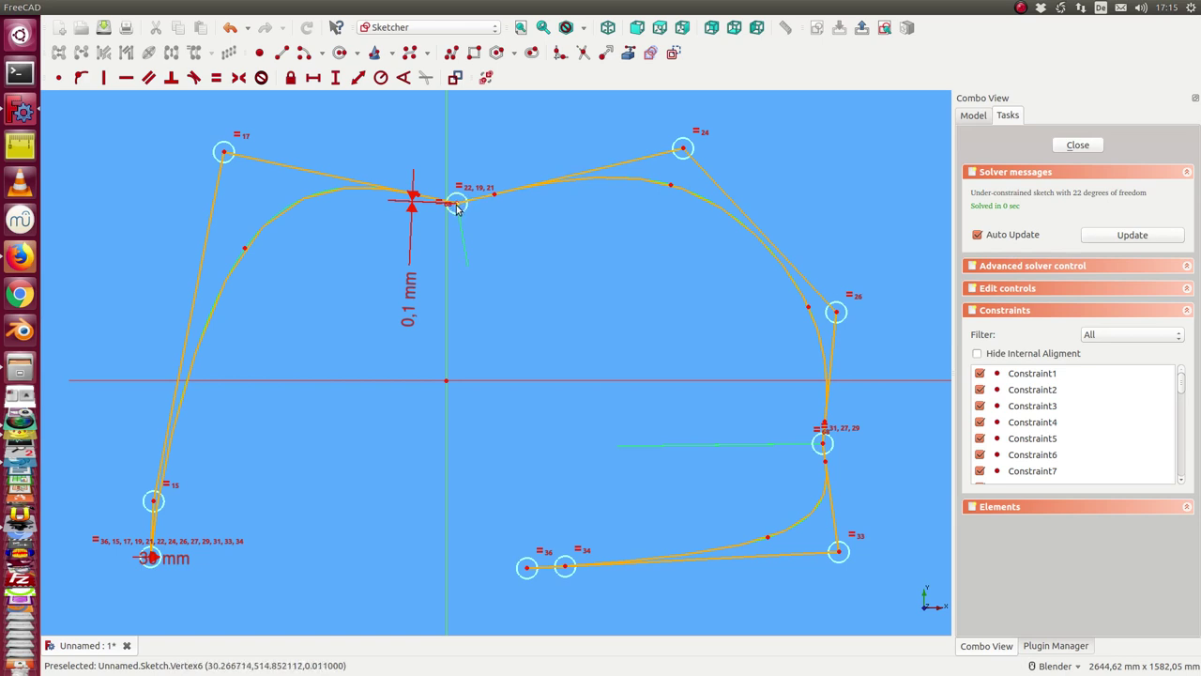
- Raise pole 24 and the top tangent point, then make the two top polyline edges parallel
mouse_move(683, 148)
left_mouse_down()
mouse_move(704, 211)
mouse_move(709, 128)
left_mouse_up()
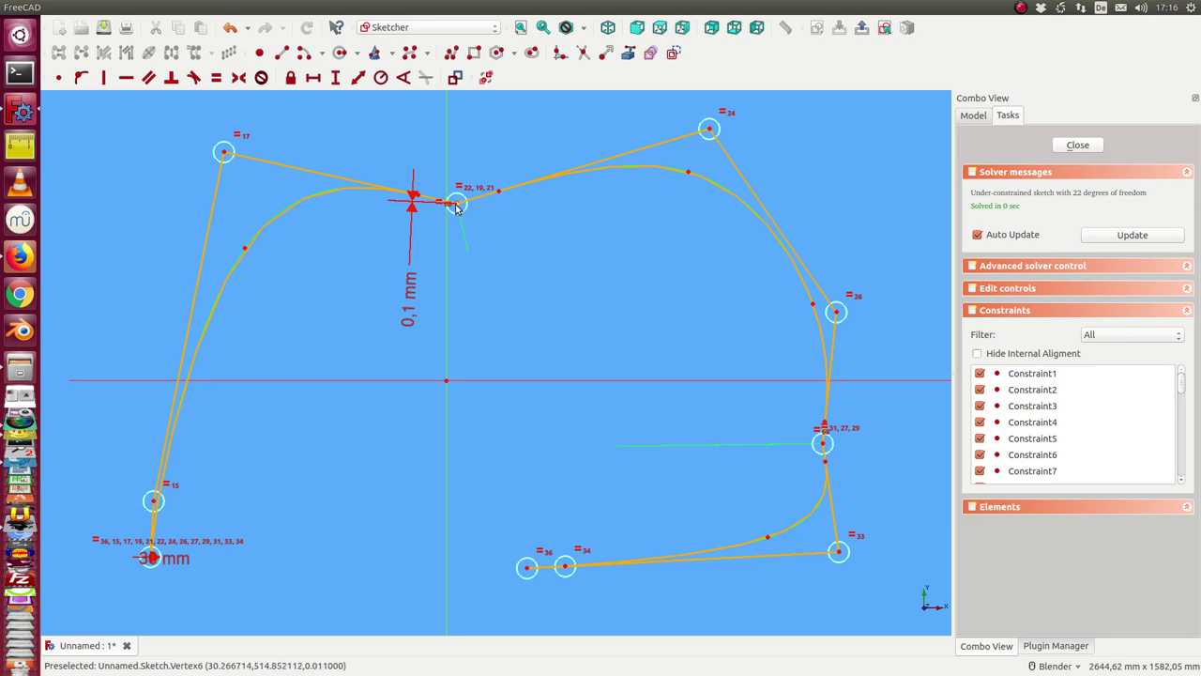
mouse_move(456, 203)
left_mouse_down()
mouse_move(453, 175)
mouse_move(455, 193)
left_mouse_up()
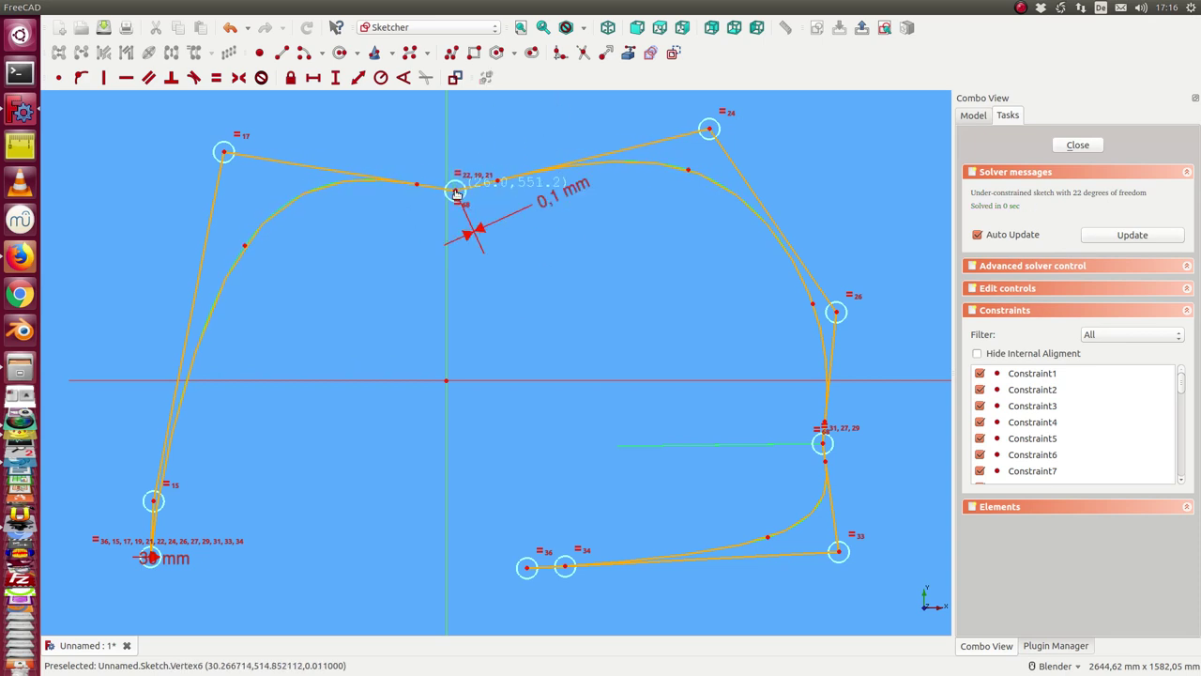
left_click(631, 152)
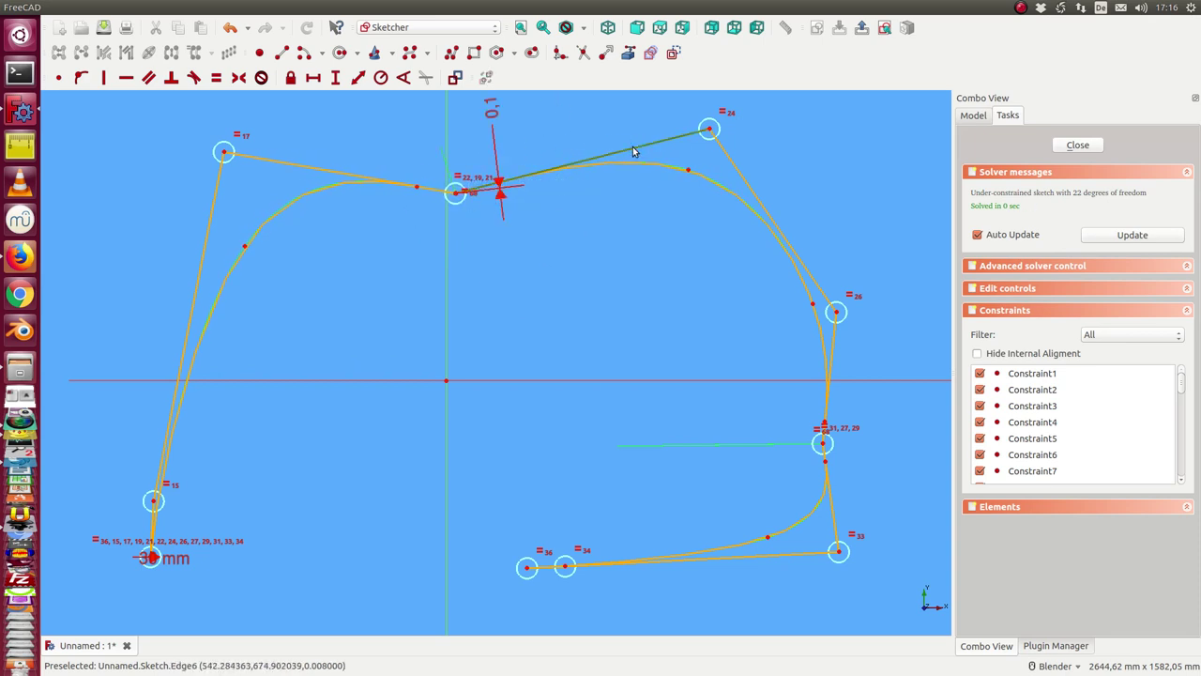
left_click(273, 164)
left_click(148, 77)
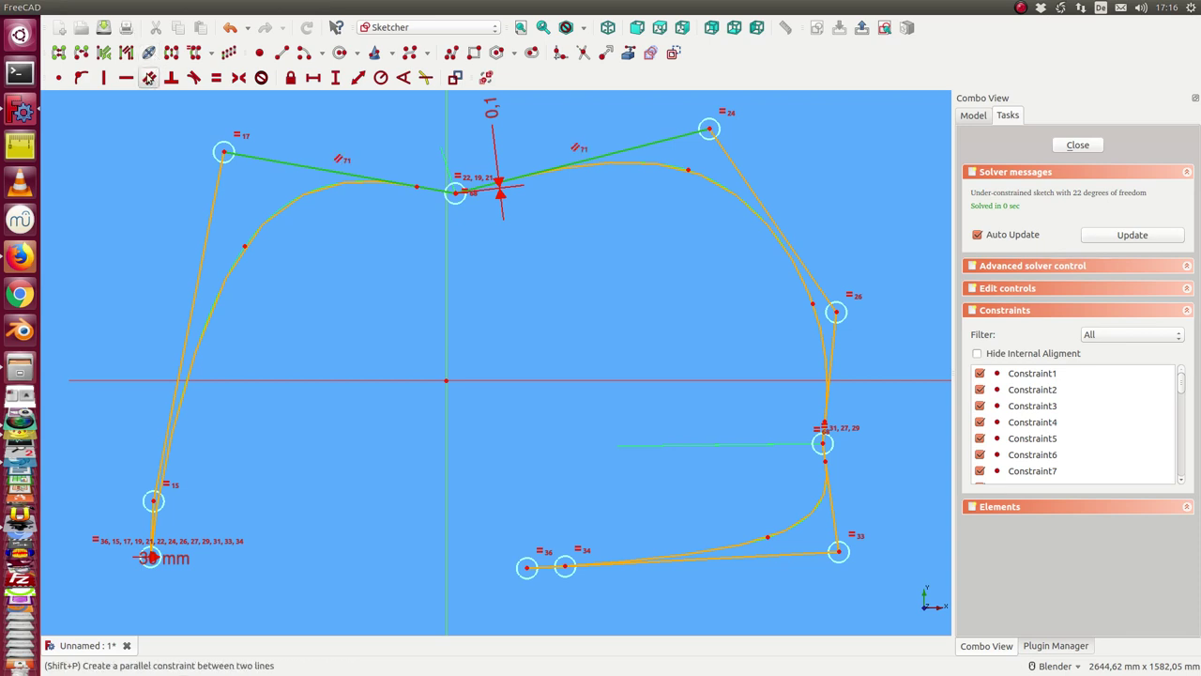
left_click(224, 155)
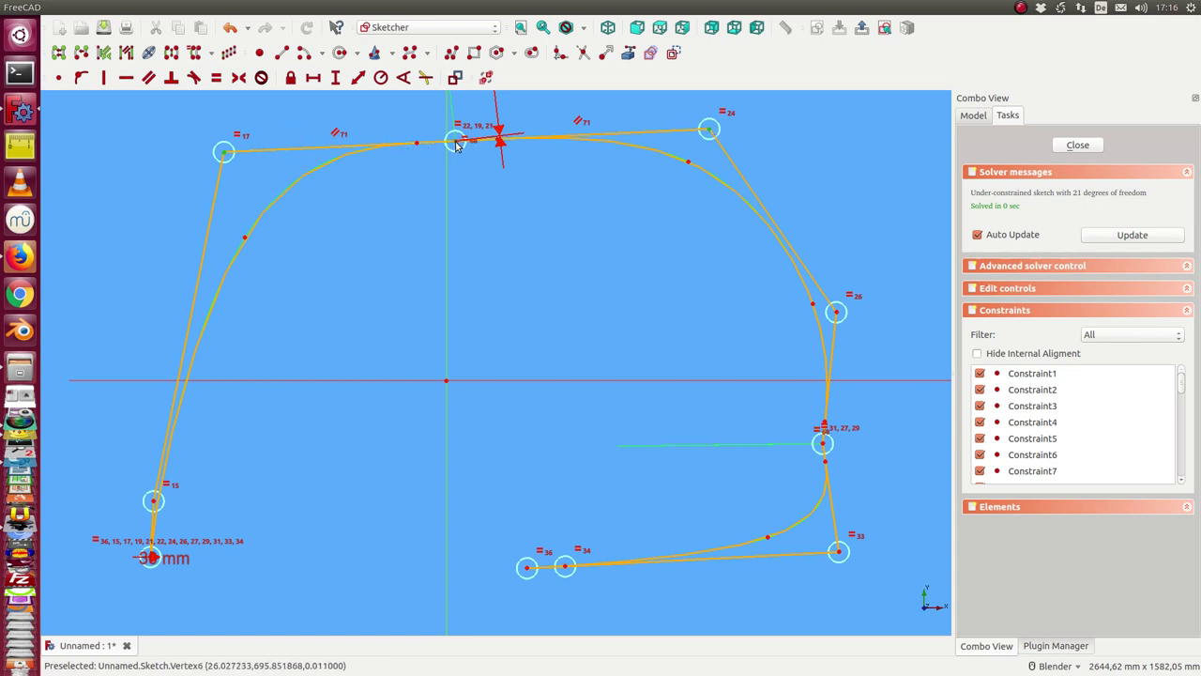
left_click(240, 78)
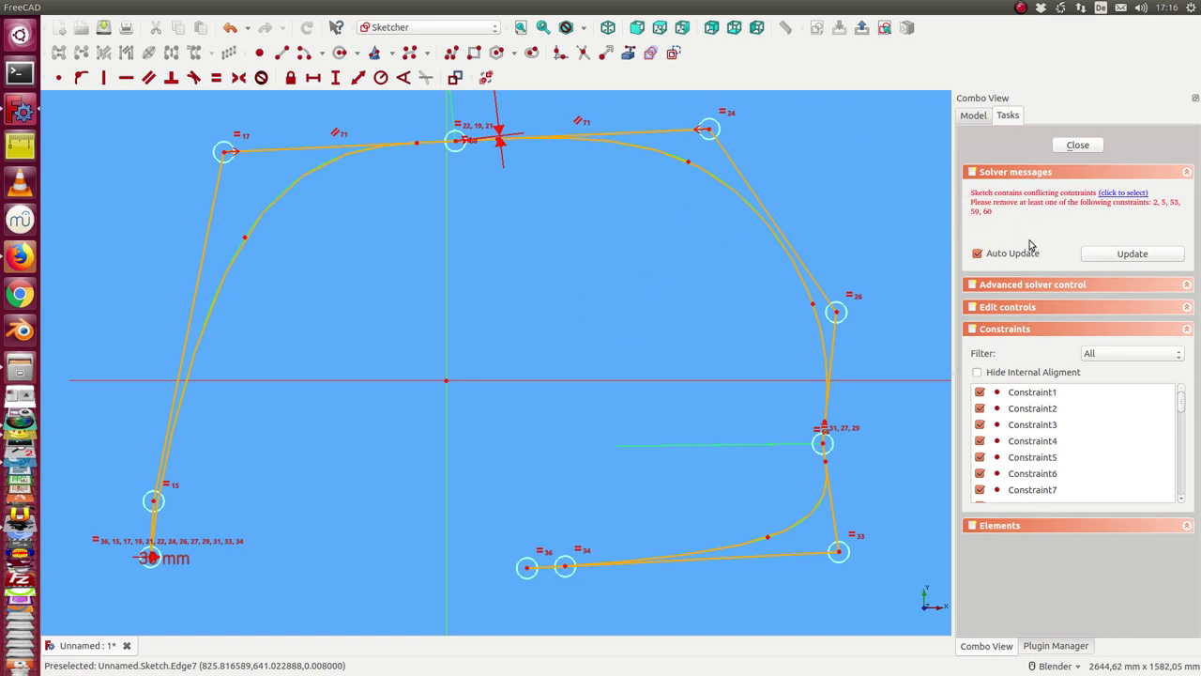
scroll(1116, 488, "down", 5)
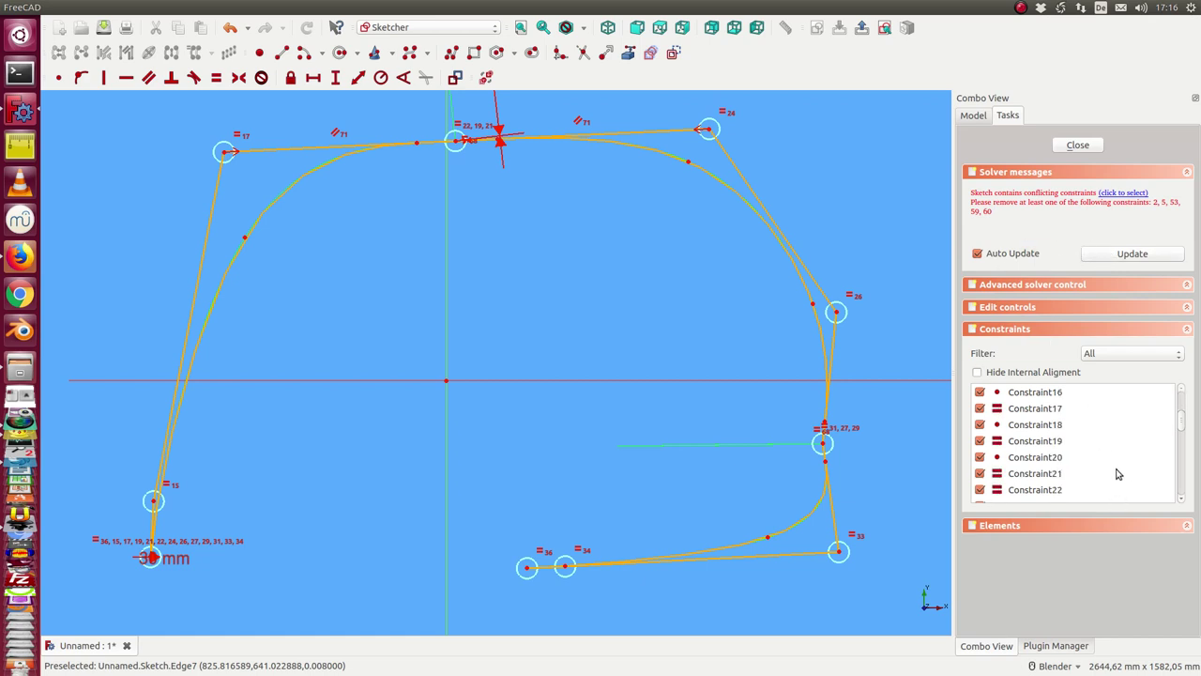
scroll(1108, 475, "down", 10)
scroll(1089, 482, "down", 7)
left_click(1030, 490)
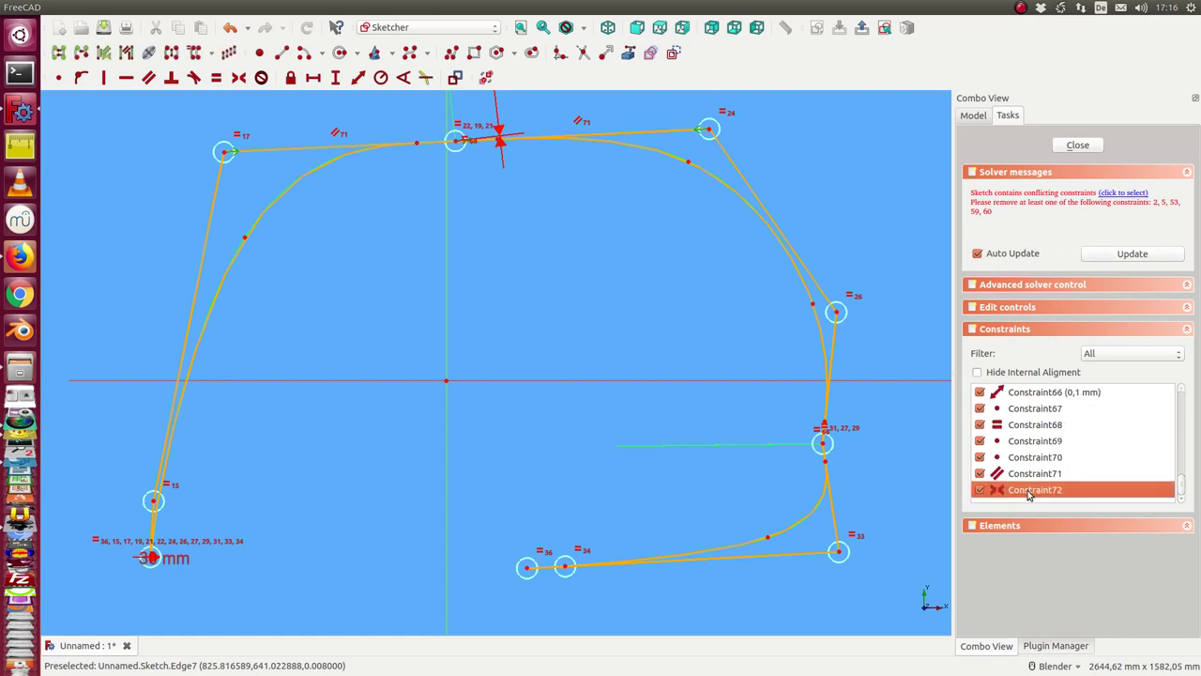
key("Delete")
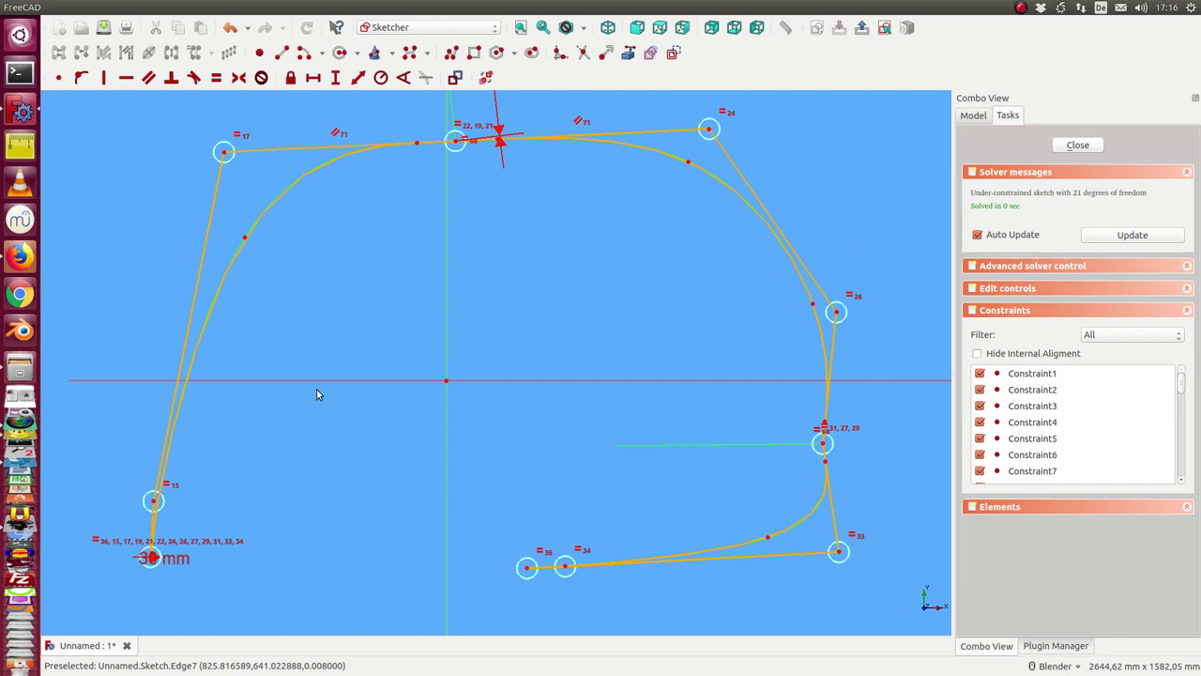
- Drag pole 15 left, pole 33 down-right, pole 36 up, and the right tangent corner outward
left_click_drag(154, 499, 63, 409)
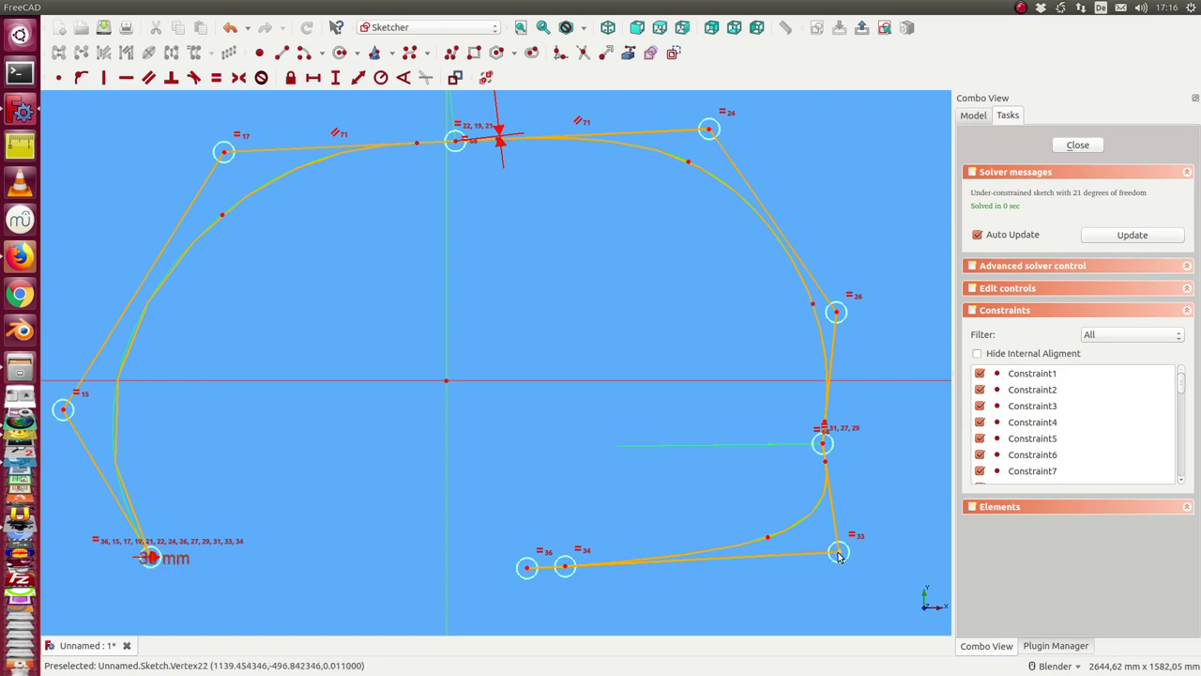
left_click_drag(838, 555, 873, 597)
left_click_drag(527, 567, 519, 489)
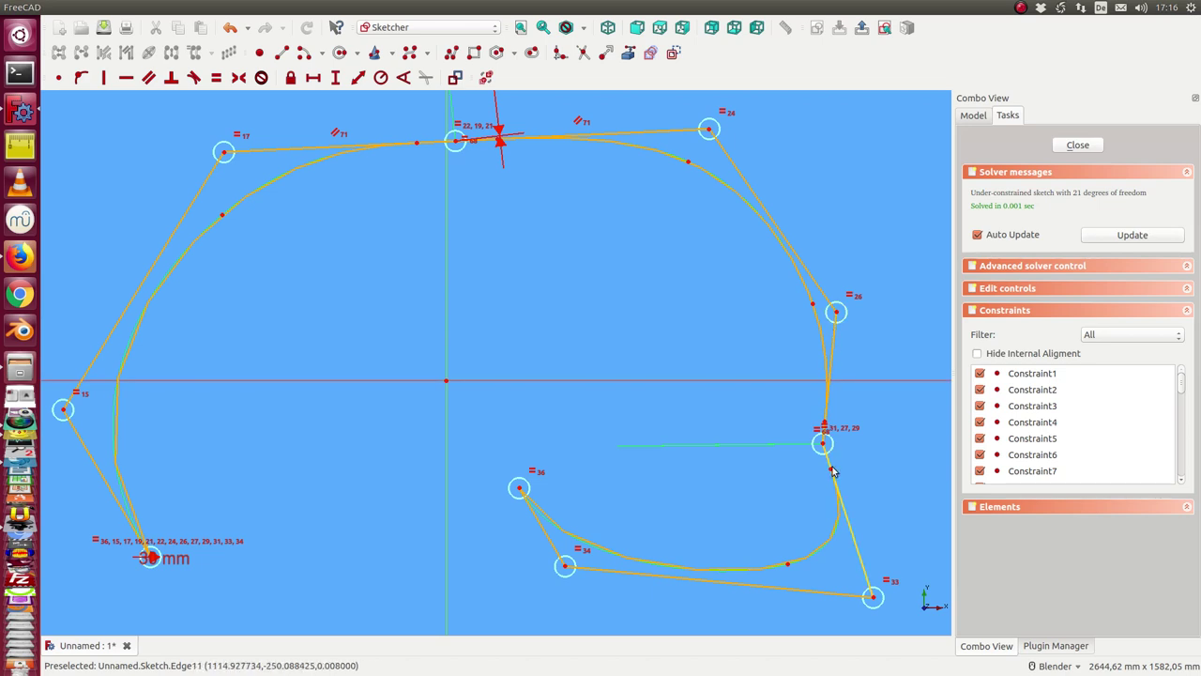
left_click_drag(823, 444, 914, 413)
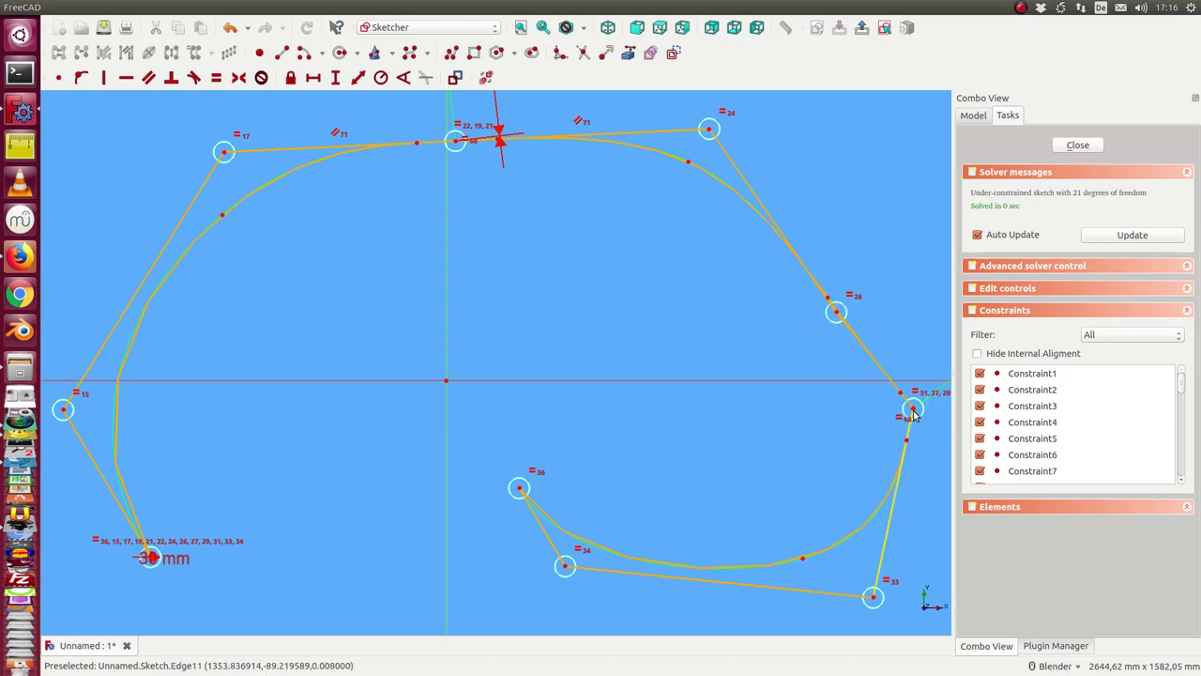